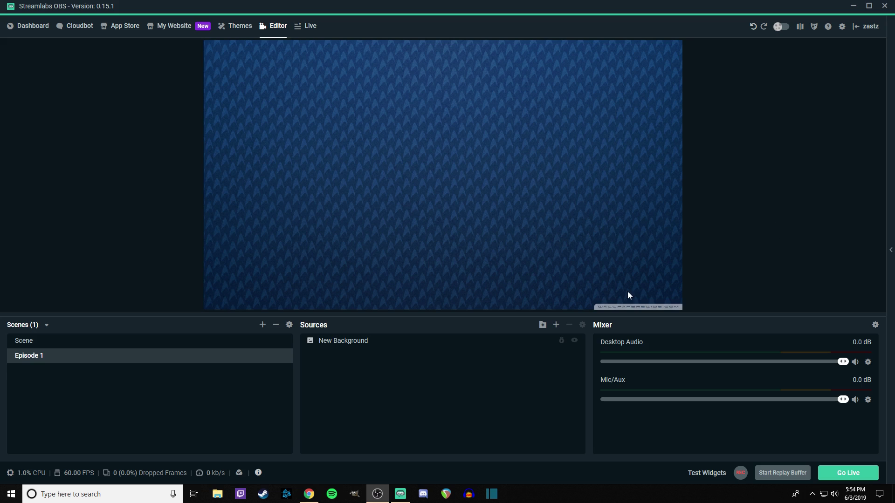
Create a Color Source named 'Frame 2' and give it the purple swatch colour
click(555, 324)
click(329, 237)
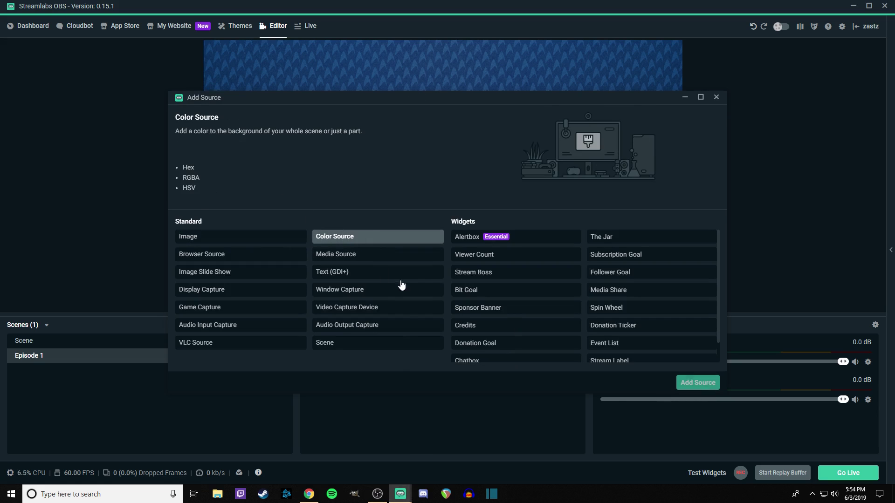
click(697, 383)
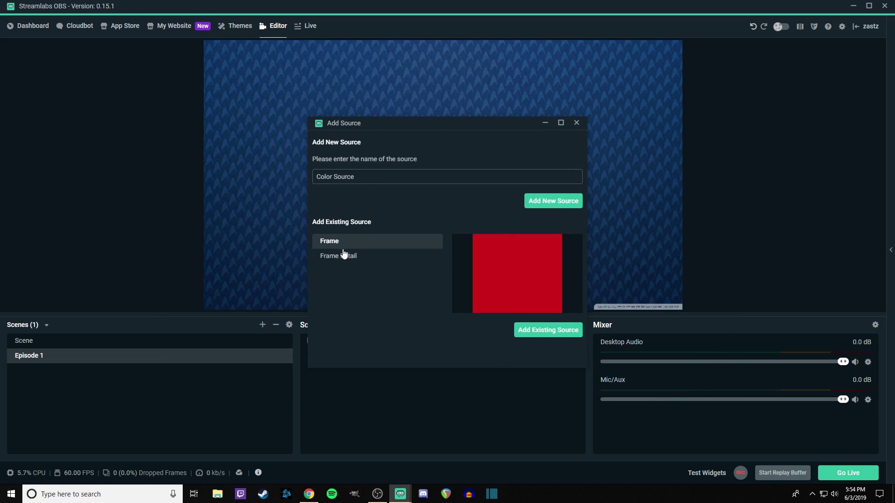
triple_click(373, 178)
key(BackSpace)
text(Frame 2)
click(534, 210)
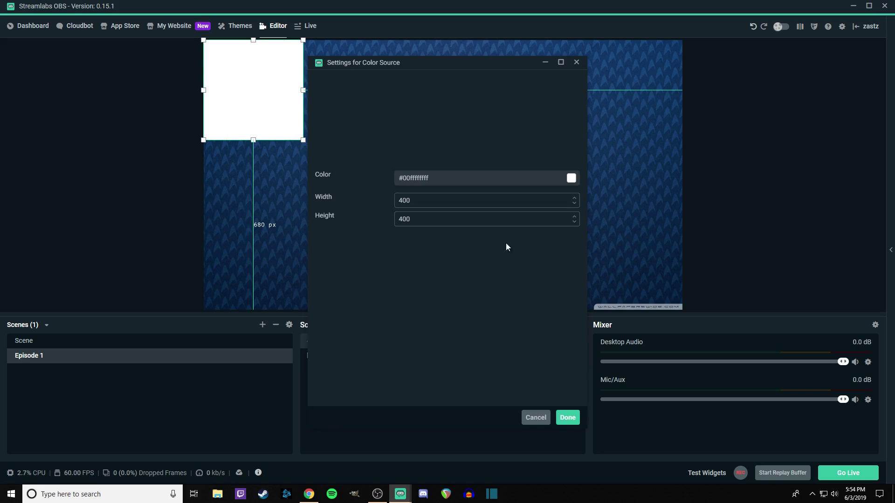
click(571, 179)
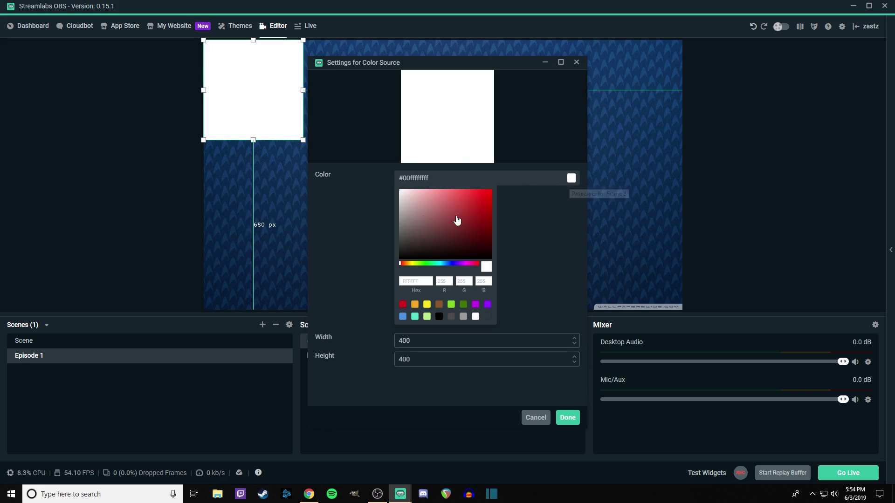
click(488, 307)
click(577, 423)
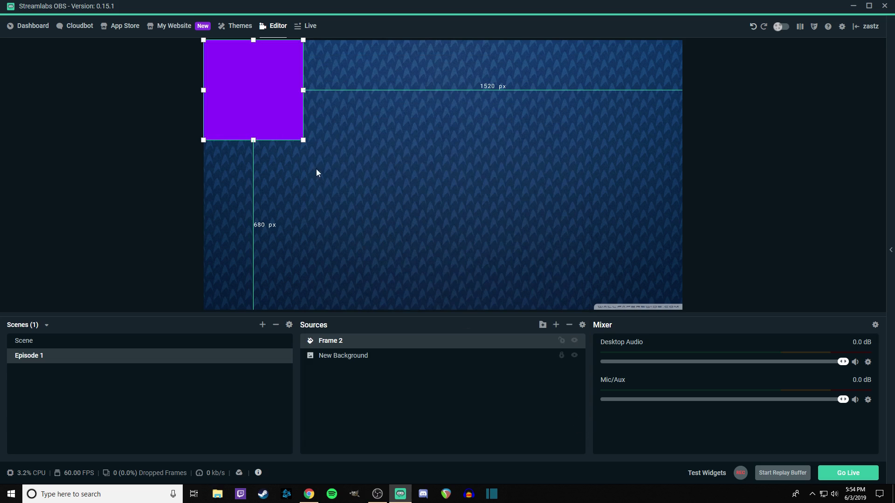
Drag the purple Frame 2 square to the right edge of the canvas
drag(261, 110, 640, 170)
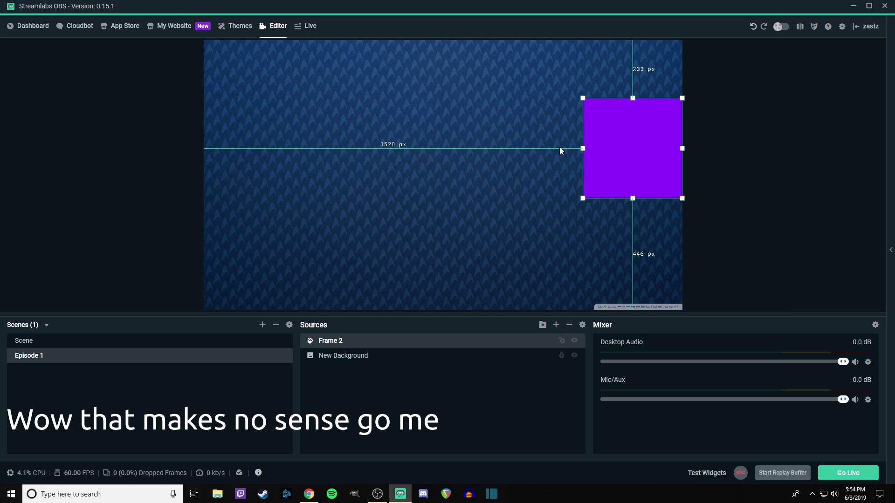
click(549, 135)
click(555, 325)
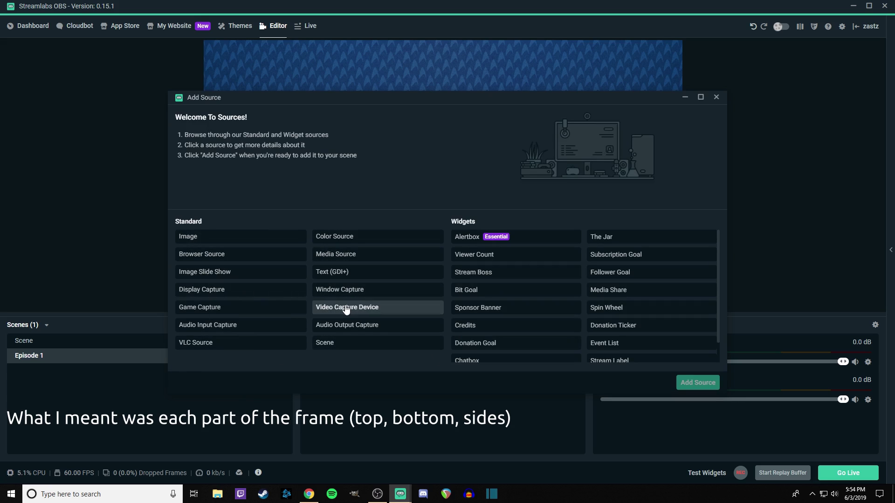
Add a Video Capture Device source for the webcam, keeping its default name
click(345, 307)
click(689, 383)
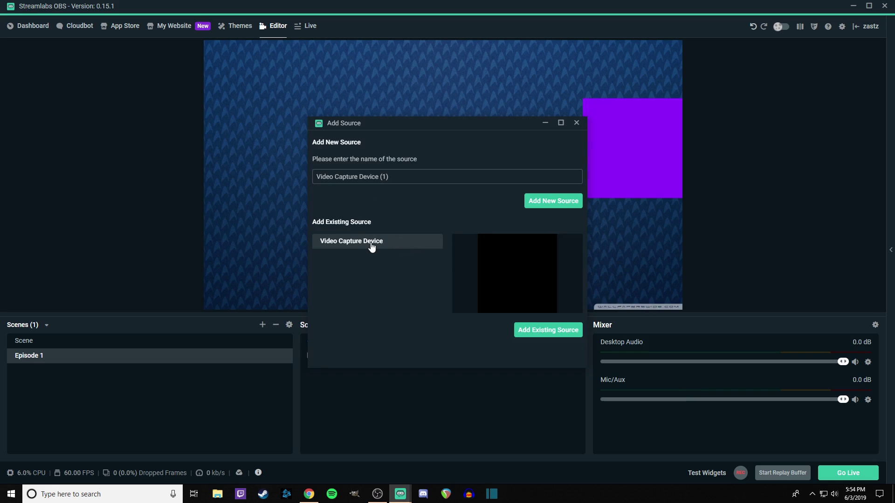
click(548, 330)
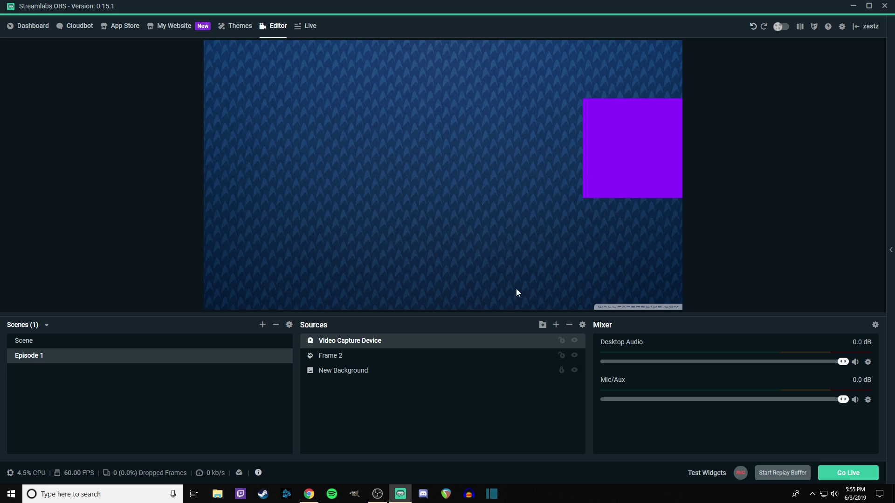
click(367, 99)
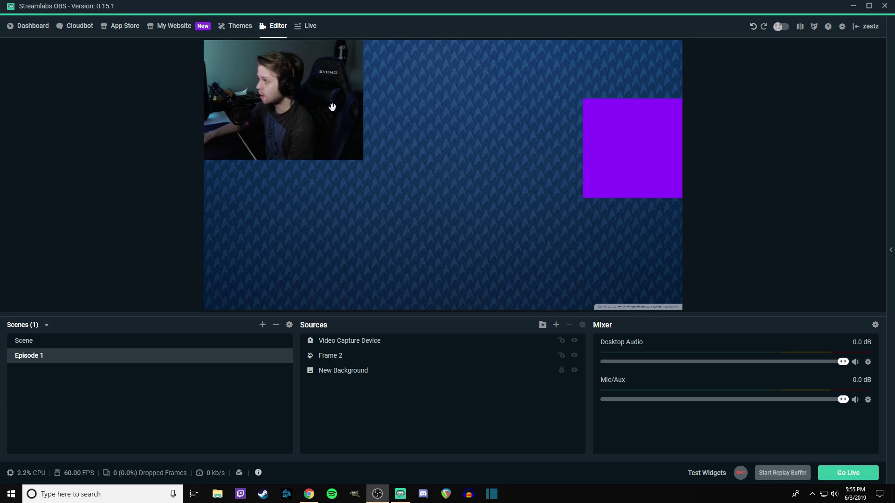
Move the webcam onto the purple square at the right and shrink it to fit
drag(346, 104, 571, 180)
drag(523, 227, 625, 161)
click(513, 126)
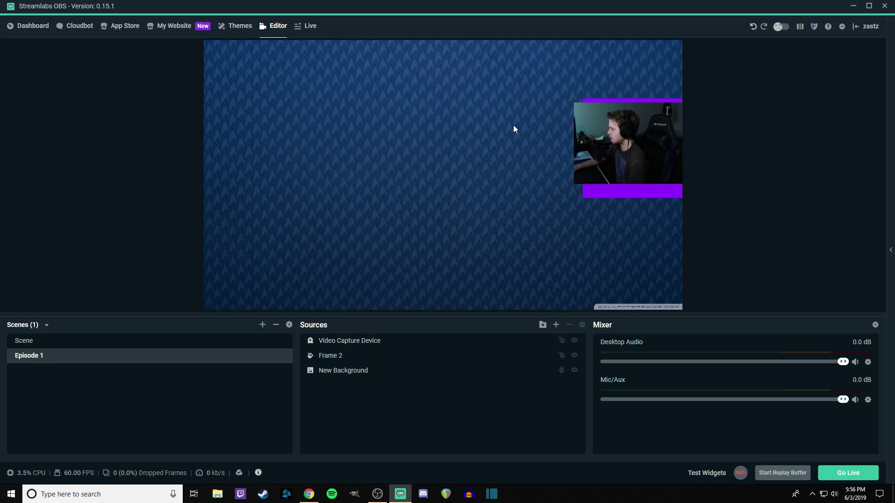
click(608, 191)
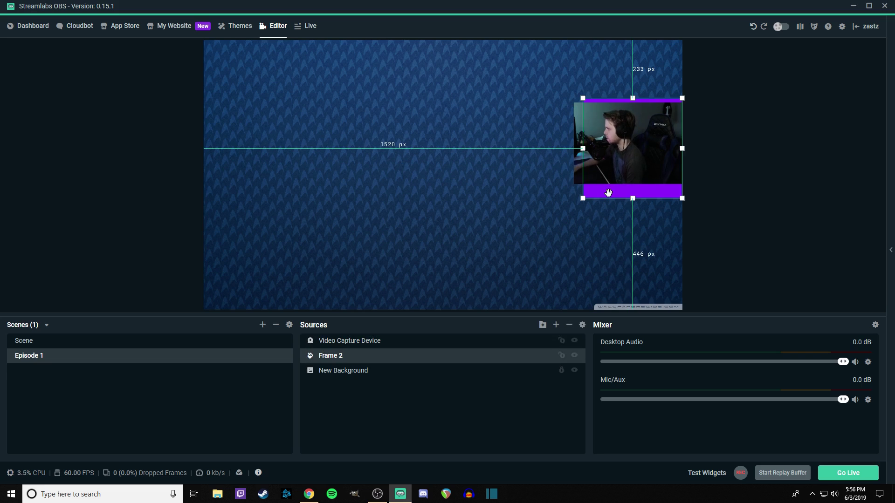
Reduce Frame 2's height from 400 to 358 px
double_click(371, 358)
drag(418, 65, 180, 63)
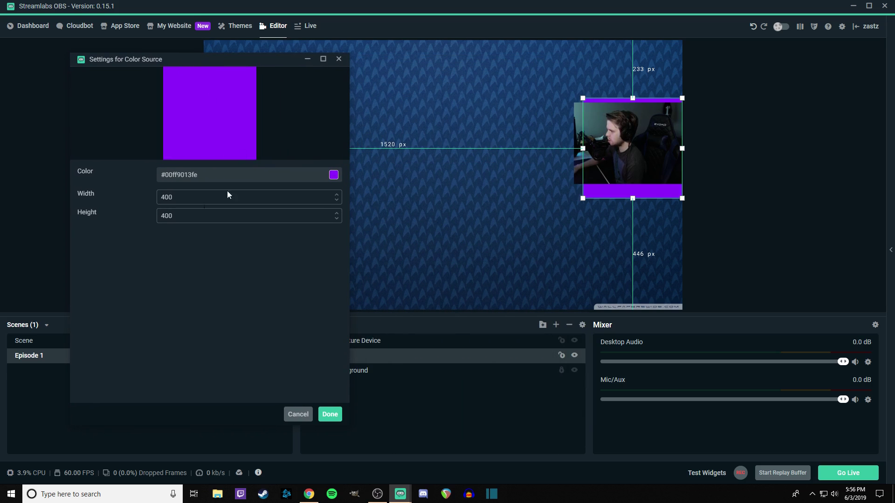
click(337, 219)
drag(337, 220, 336, 219)
click(336, 220)
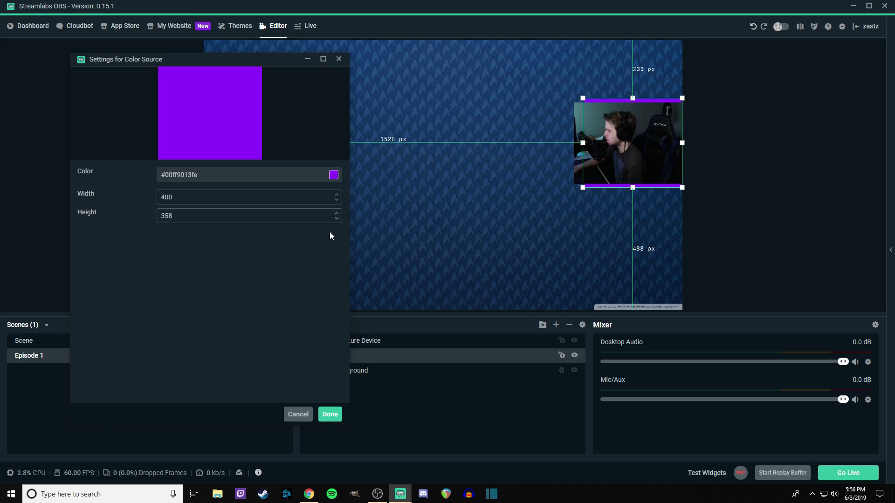
key(Return)
click(806, 199)
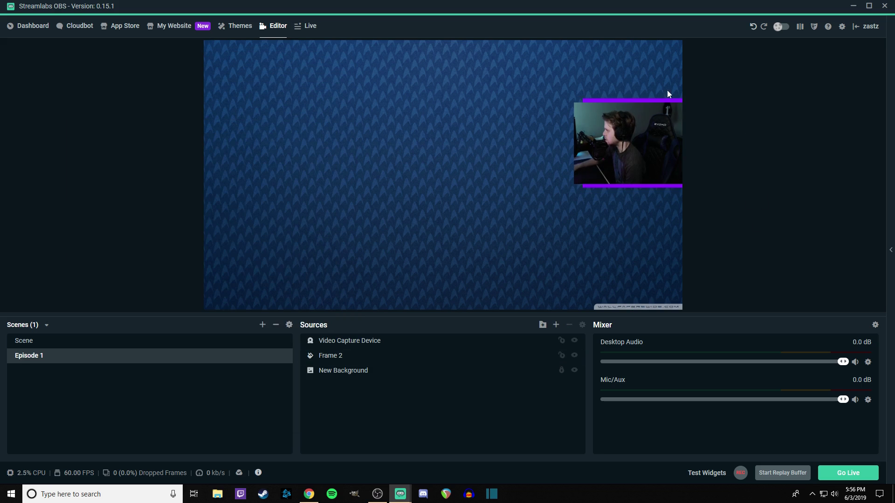
Nudge the webcam a few pixels left so it sits evenly inside the purple frame
click(618, 177)
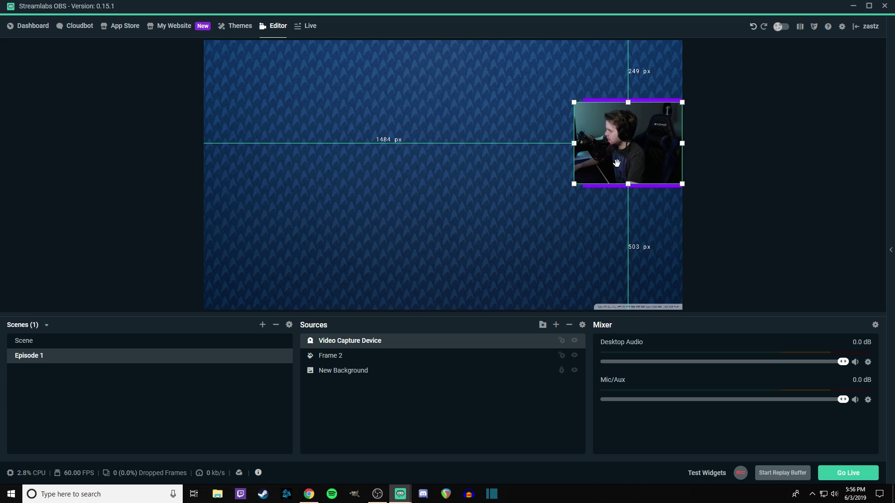
click(773, 161)
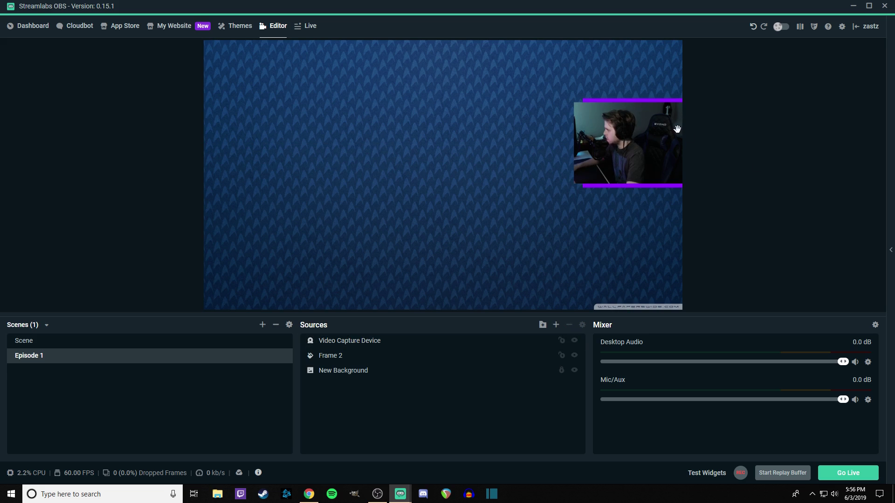
click(644, 143)
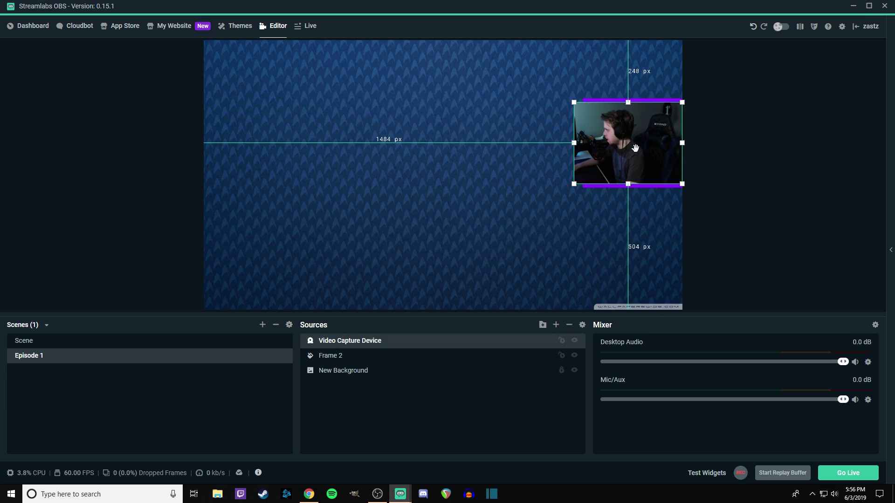
key(Left)
key(Left)
key(Left)
key(Left)
key(Left)
key(Left)
key(Left)
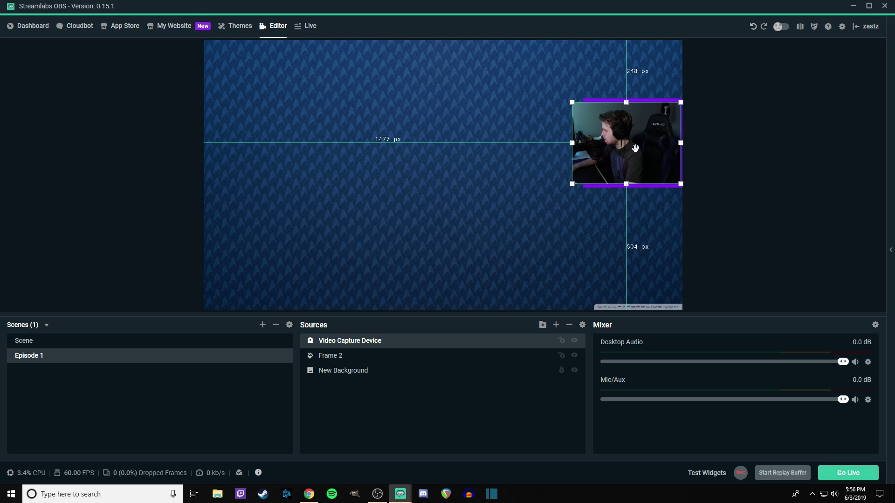
key(Left)
key(Left)
key(Left)
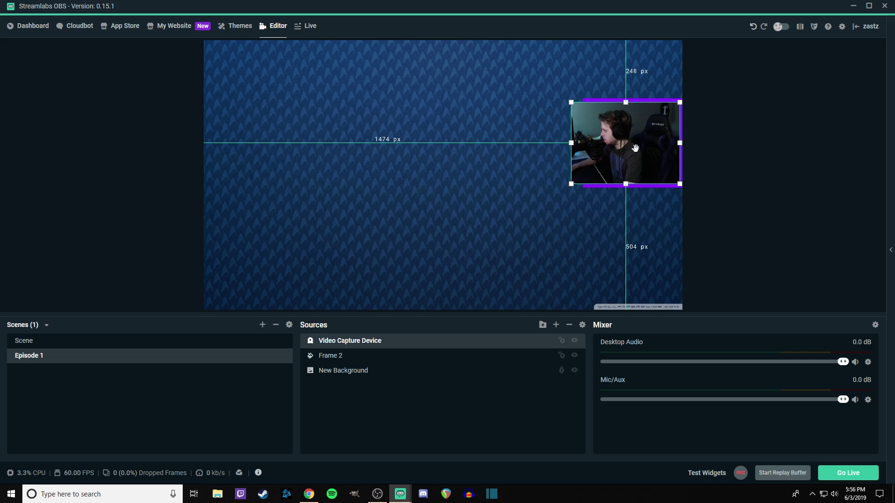
click(746, 147)
click(641, 142)
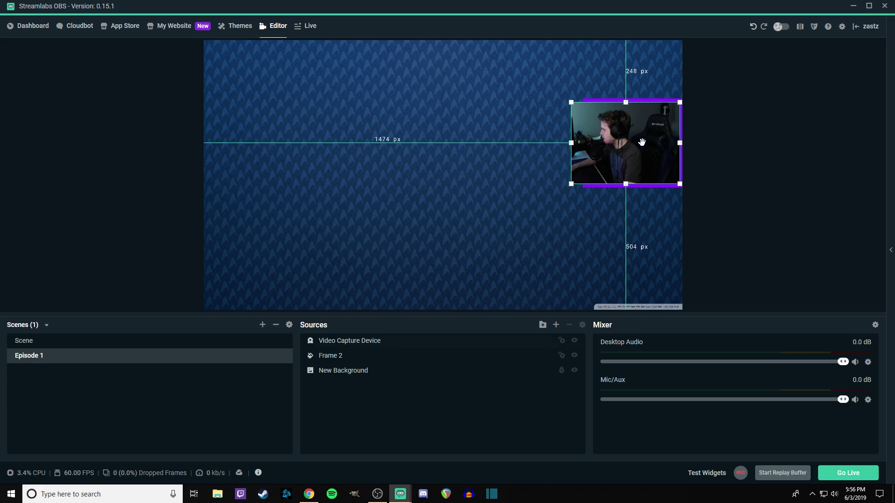
click(777, 180)
click(626, 152)
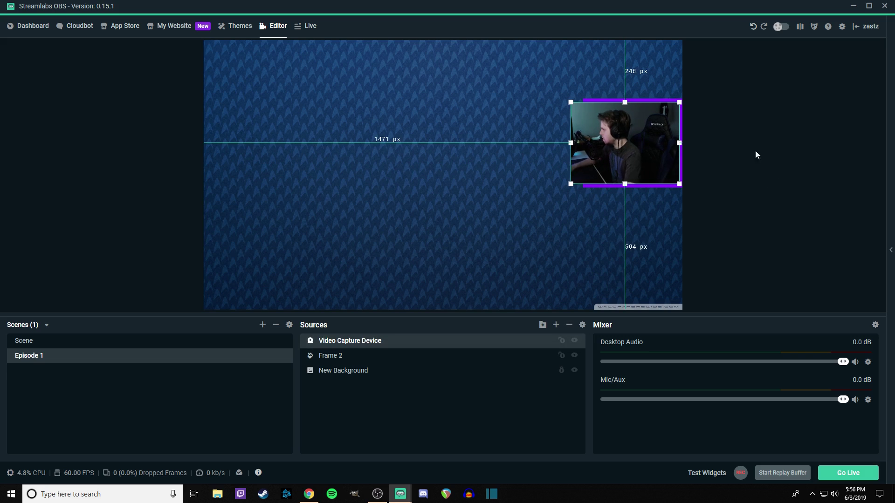
click(773, 150)
click(632, 150)
drag(639, 149, 638, 149)
click(796, 151)
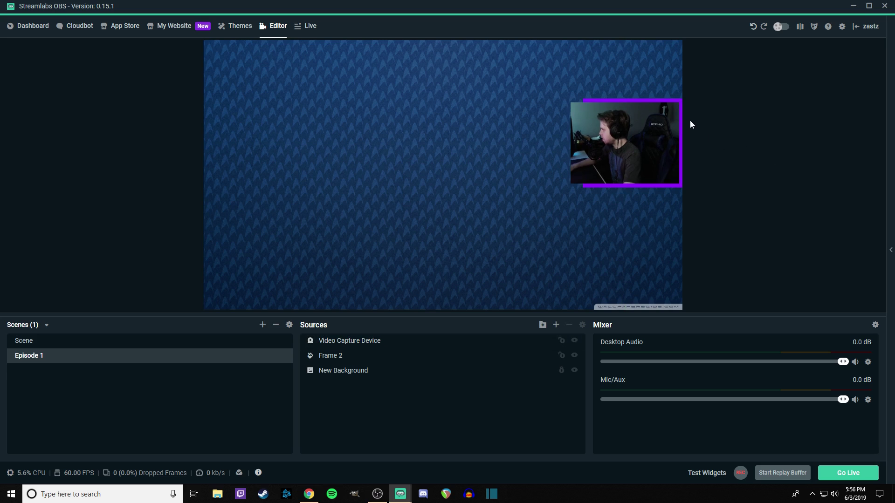
click(637, 136)
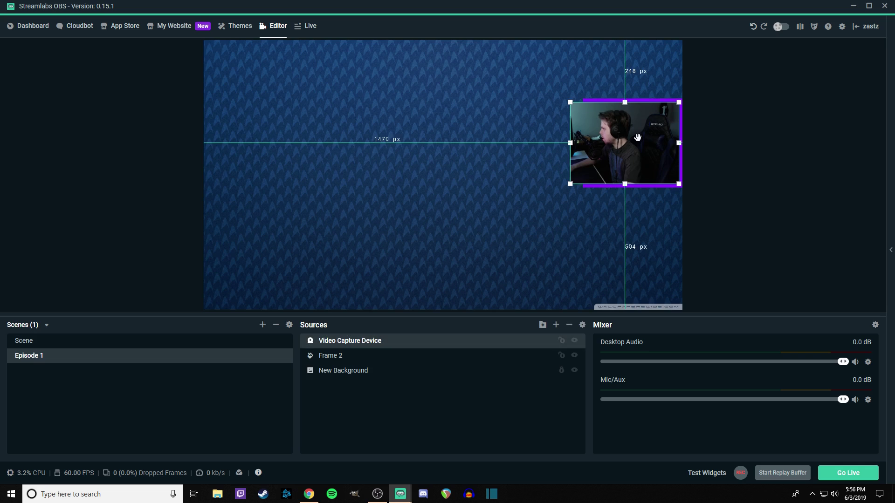
click(796, 140)
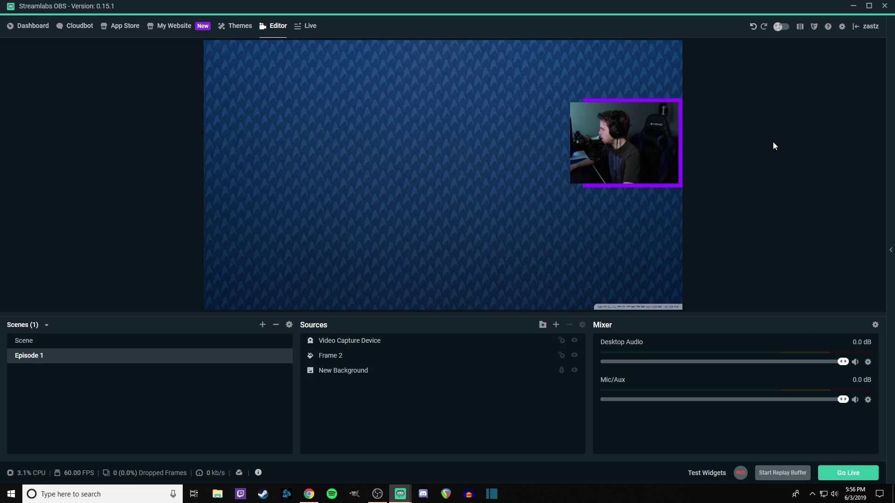
click(636, 156)
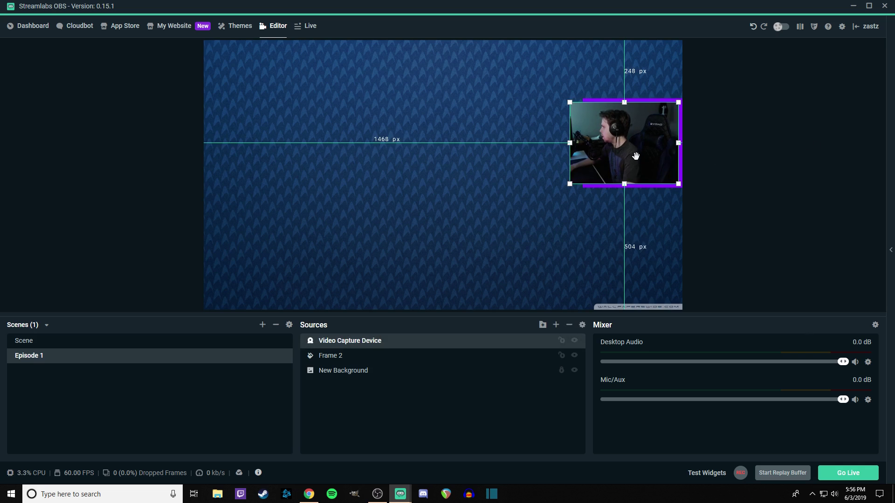
click(792, 160)
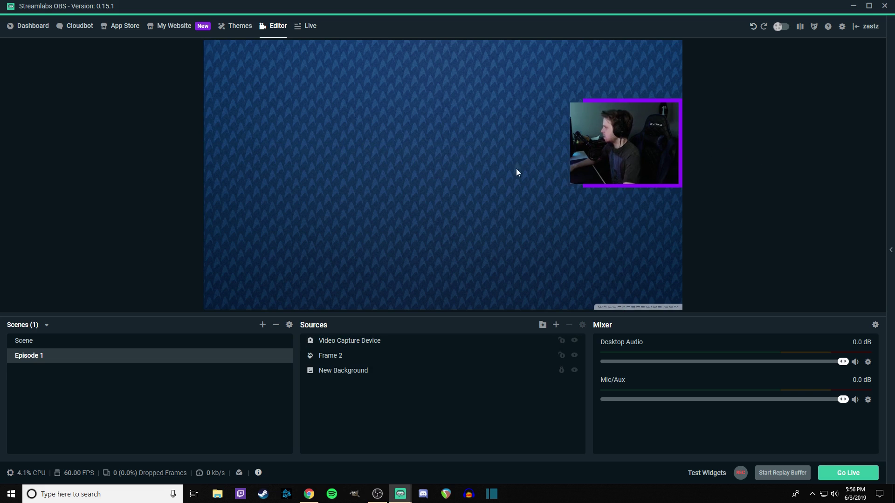
Lock both the webcam source and the purple Frame 2 in place
click(367, 344)
click(561, 341)
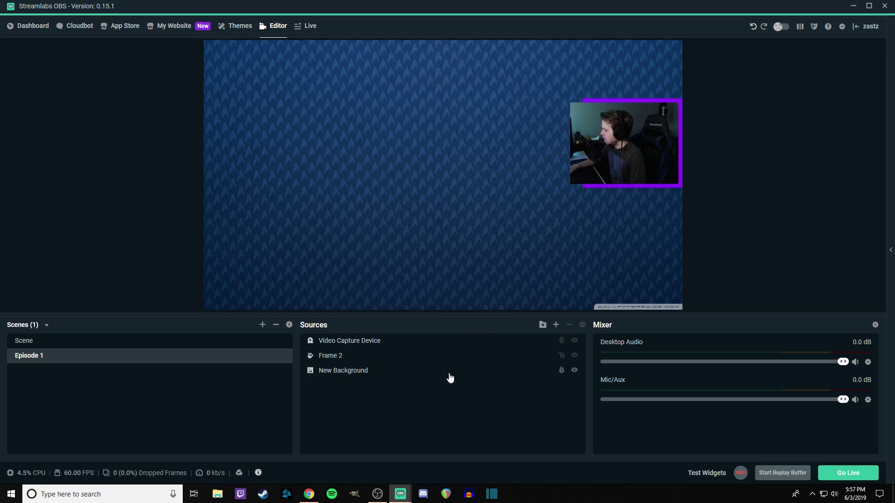
click(383, 366)
click(561, 355)
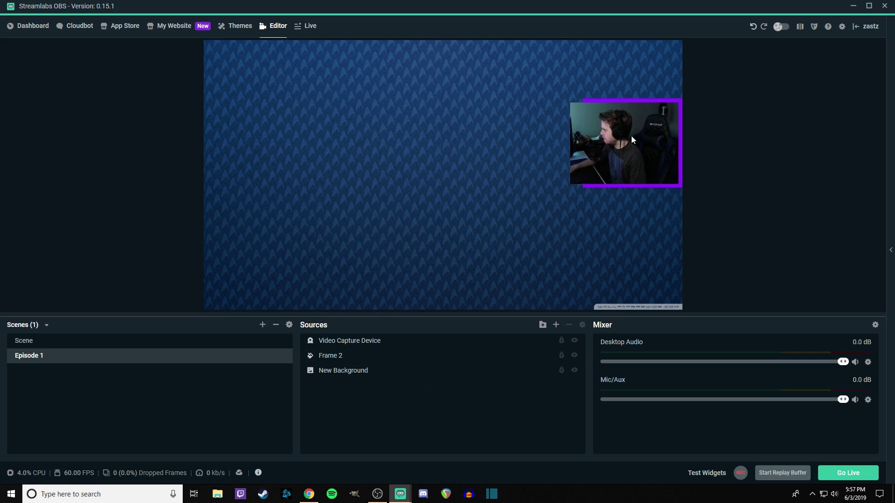
Add a Color Source named 'Frame detail 2' and set its colour to grey
click(556, 324)
click(339, 241)
click(686, 383)
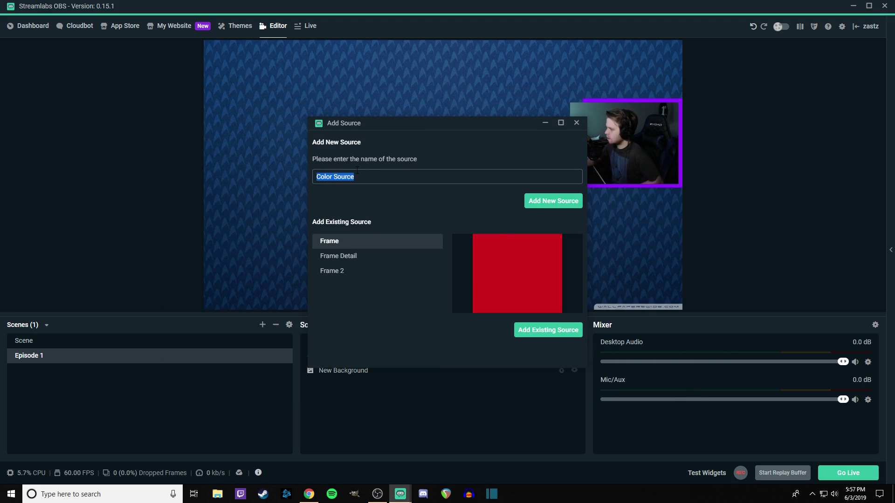
text(Frame de)
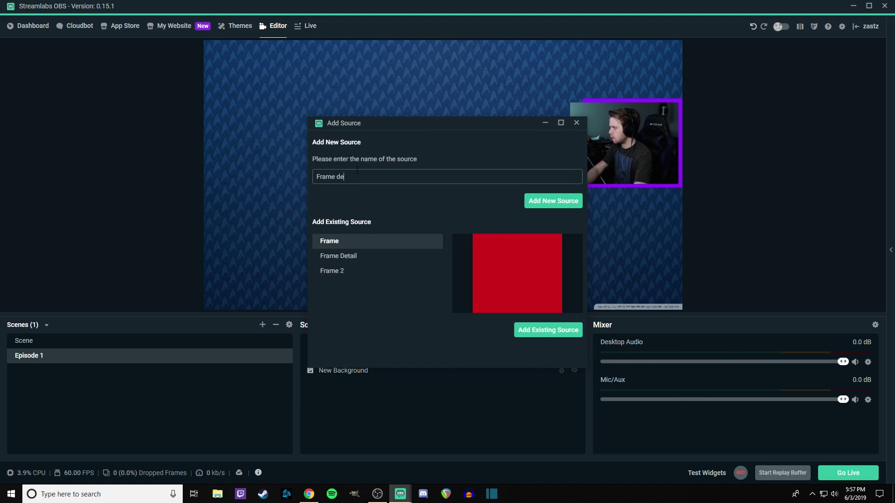
text(tail 2)
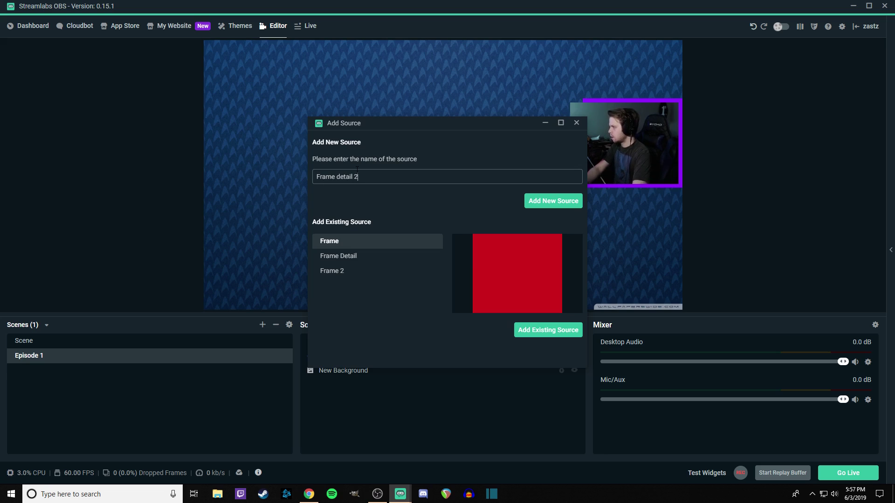
click(541, 201)
click(570, 178)
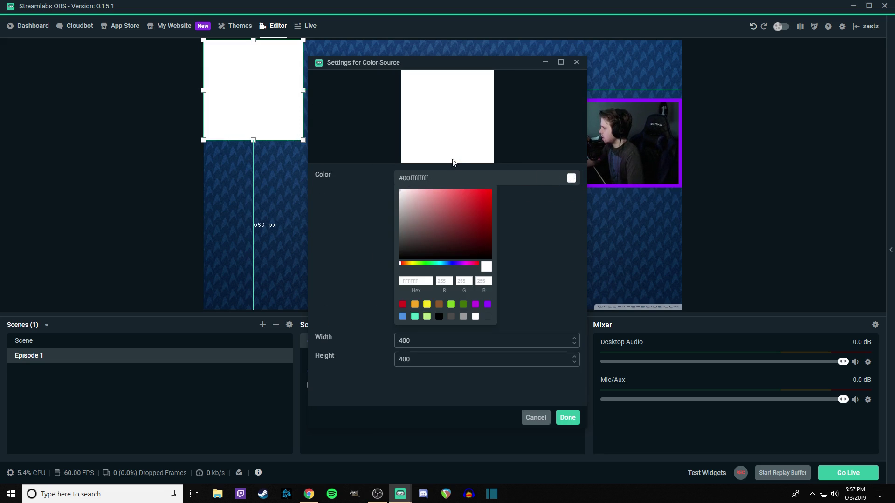
click(402, 305)
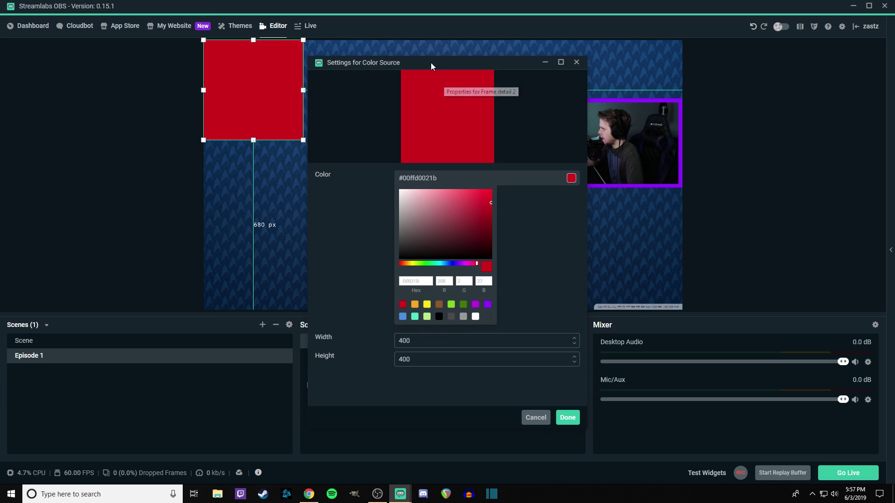
drag(430, 63, 327, 90)
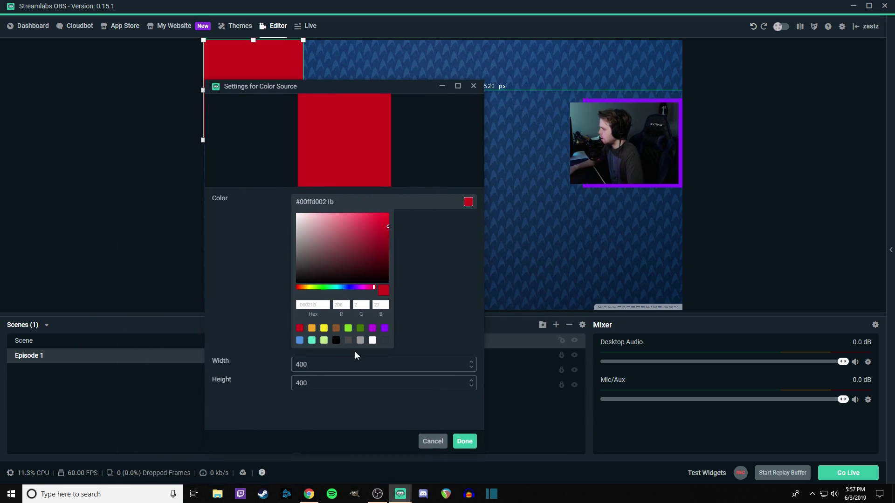
click(360, 340)
Place the grey square behind the webcam, below Frame 2 in the source order
click(473, 446)
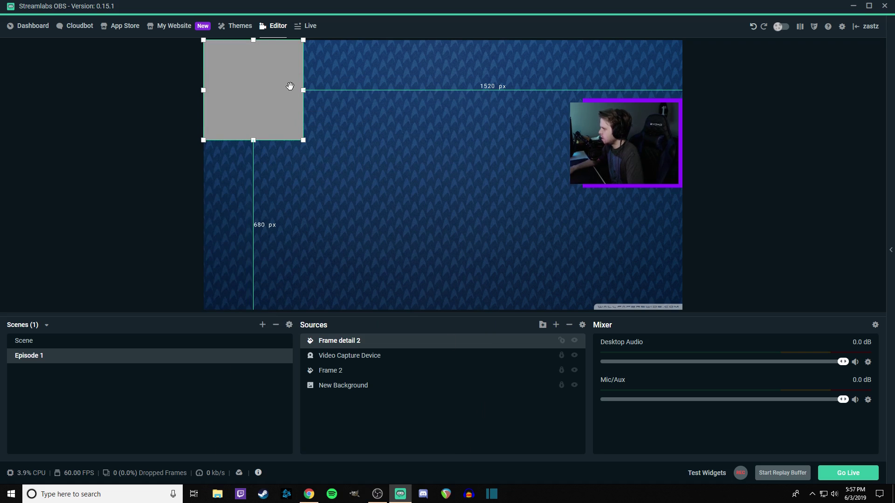
drag(251, 100, 600, 152)
drag(346, 343, 344, 376)
click(344, 373)
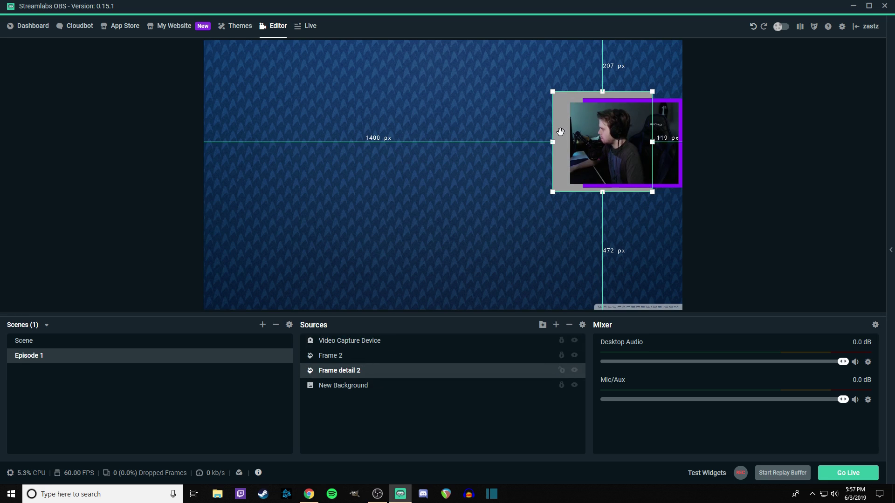
drag(560, 132, 574, 133)
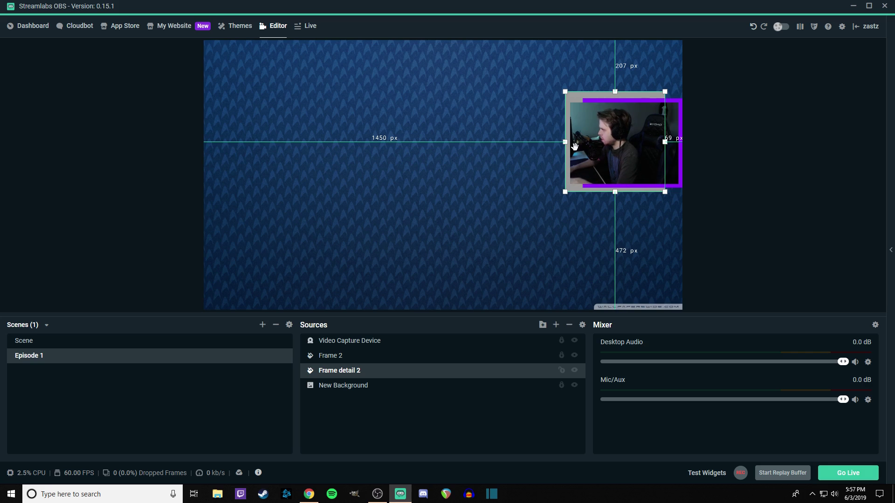
drag(574, 147, 574, 155)
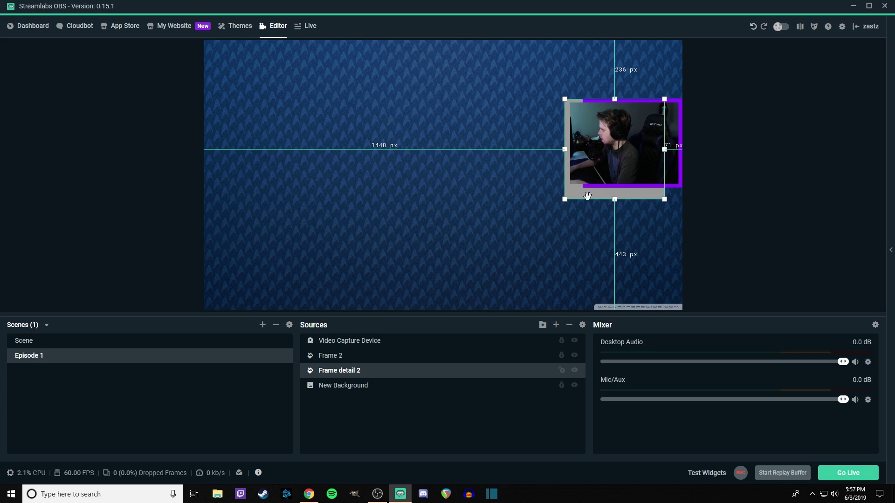
Trim Frame detail 2's height from 400 down to 349 px
double_click(339, 371)
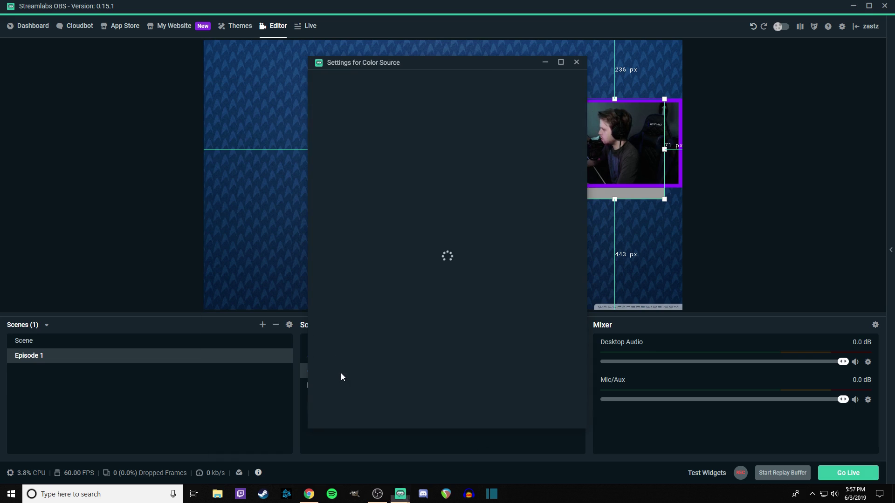
drag(491, 66, 362, 59)
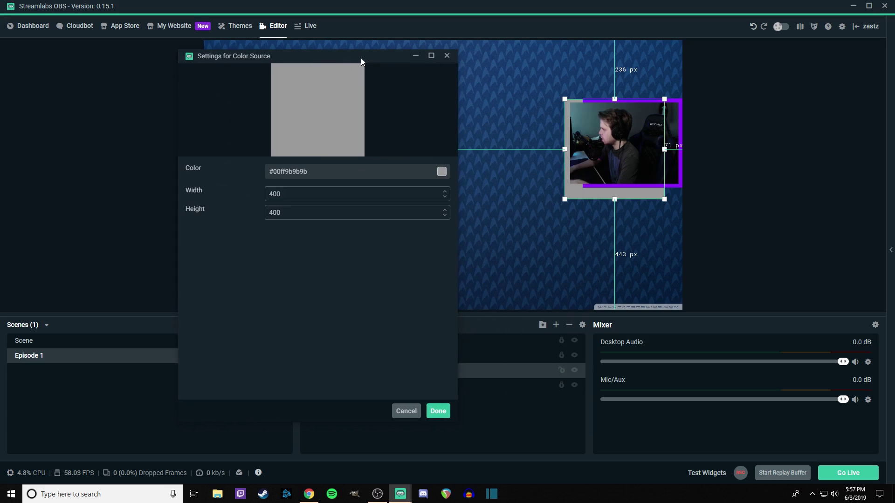
double_click(443, 217)
double_click(444, 217)
double_click(443, 217)
double_click(444, 218)
double_click(444, 217)
double_click(444, 217)
double_click(444, 217)
double_click(444, 217)
double_click(443, 217)
double_click(443, 217)
double_click(444, 217)
double_click(444, 217)
double_click(443, 218)
double_click(443, 217)
double_click(444, 217)
click(443, 217)
double_click(443, 217)
click(444, 217)
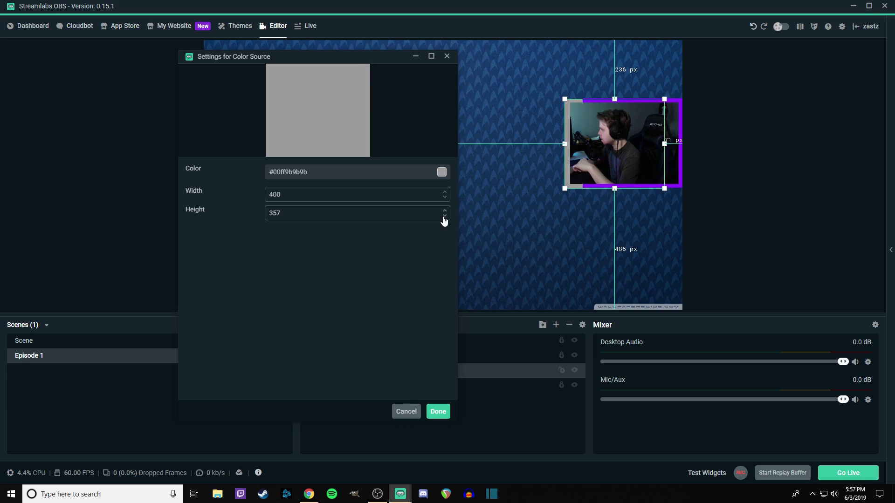
click(444, 217)
double_click(444, 217)
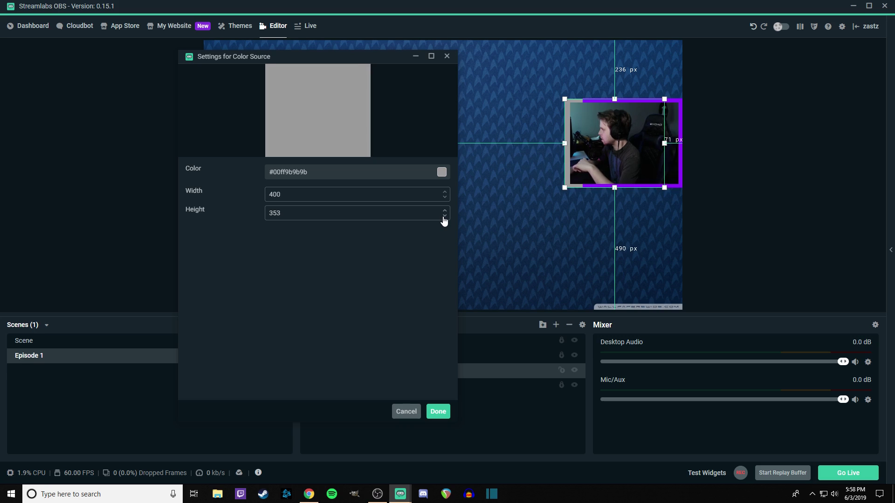
double_click(444, 217)
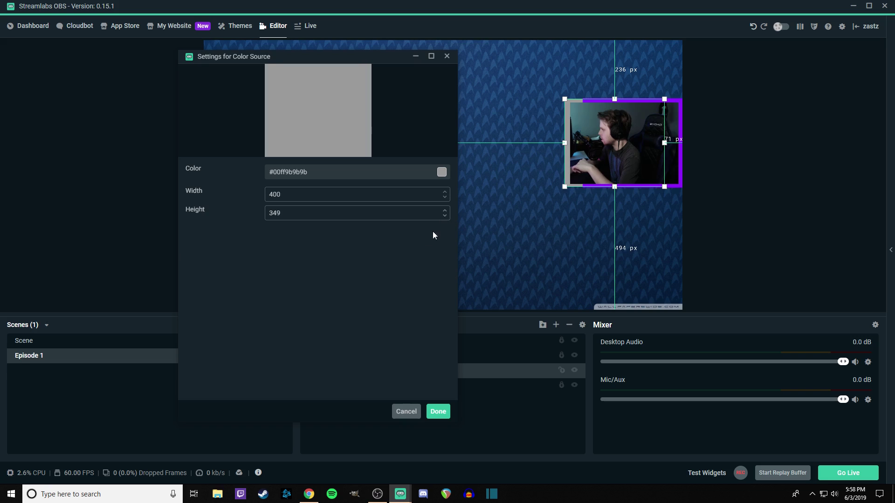
click(445, 417)
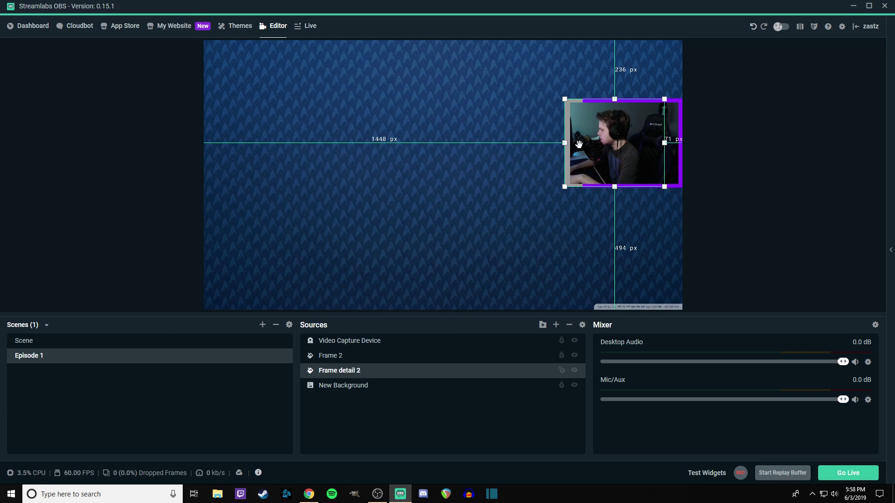
Nudge the grey square 1 px down and 2 px right, checking its alignment
key(Down)
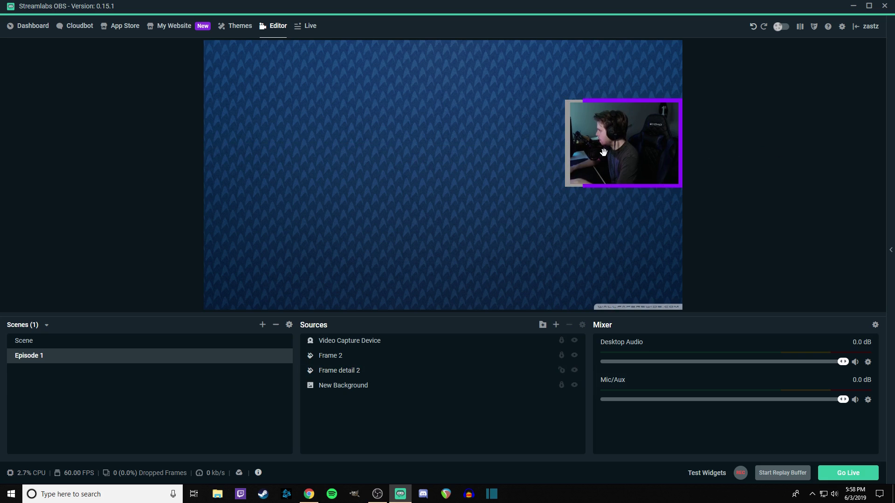
key(Right)
key(Right)
click(788, 151)
click(592, 142)
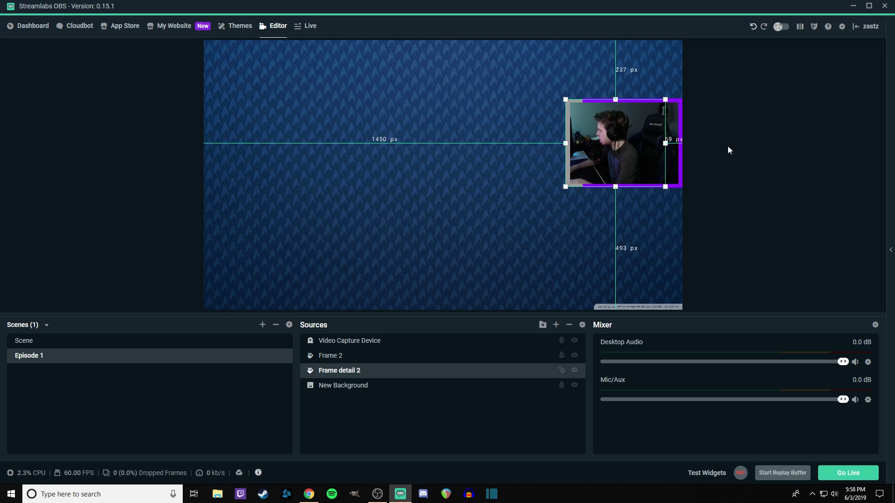
click(773, 152)
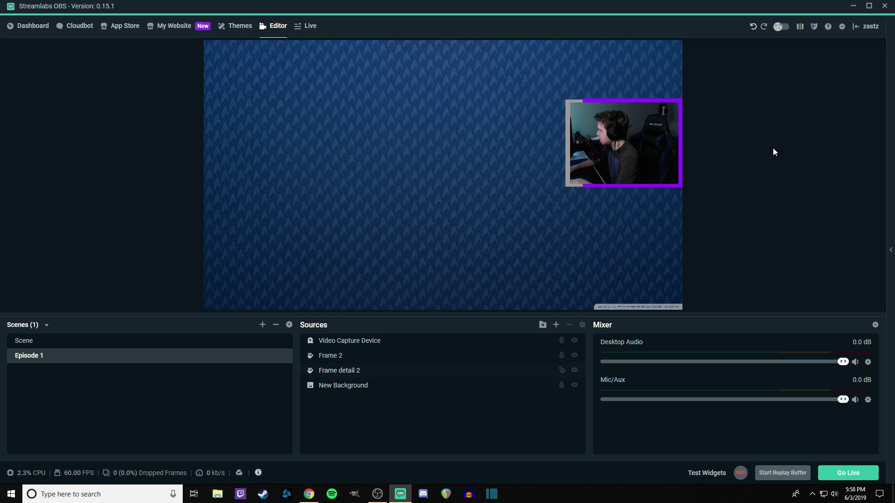
click(611, 146)
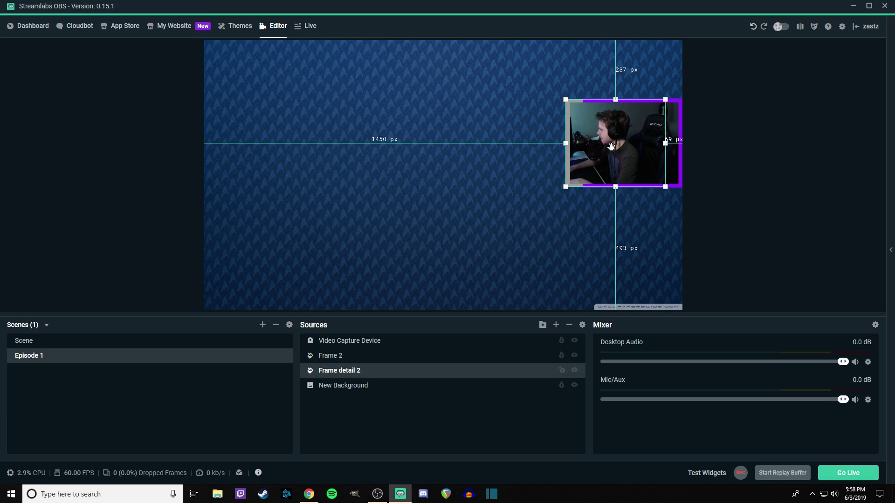
click(771, 153)
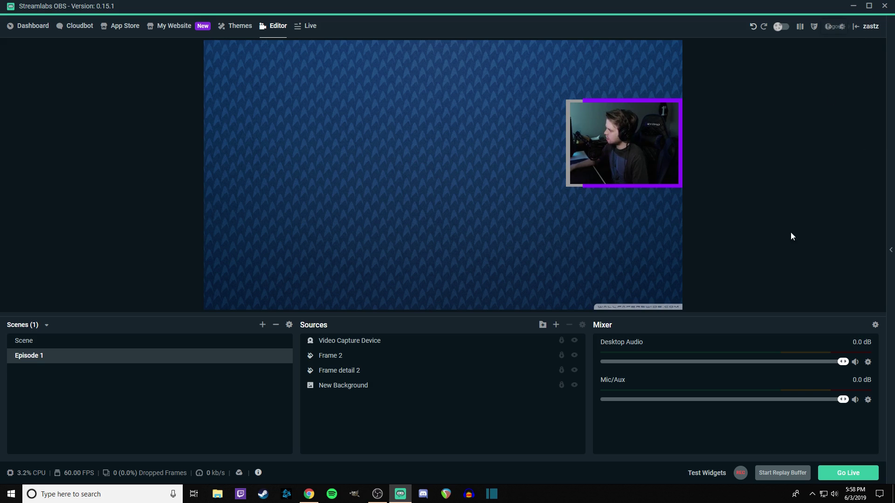
Add a Text (GDI+) source named 'name 2'
click(555, 325)
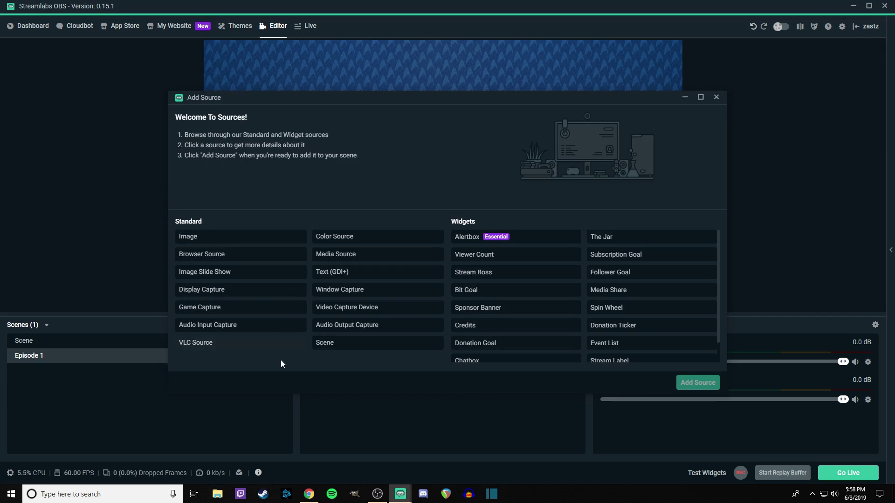
click(350, 273)
click(698, 383)
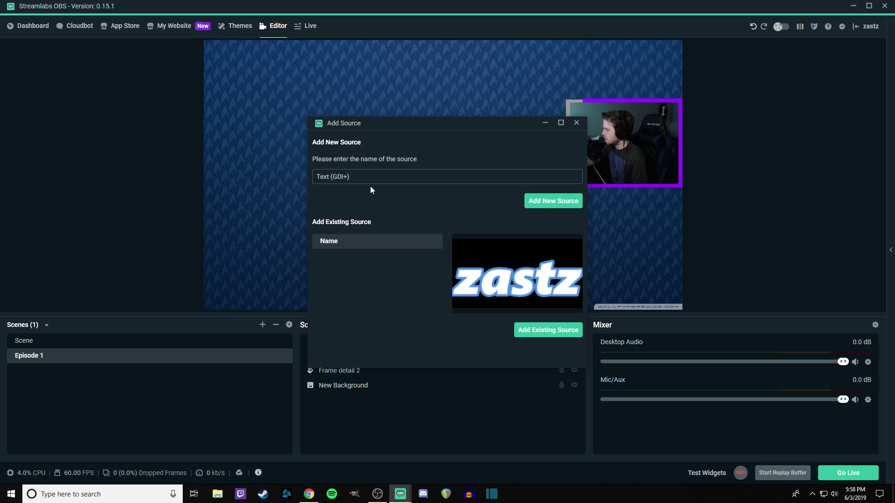
triple_click(417, 171)
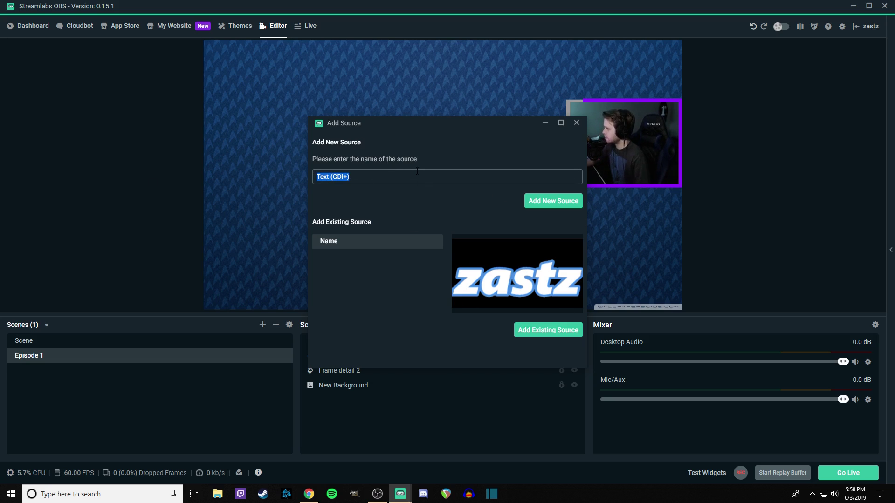
key(BackSpace)
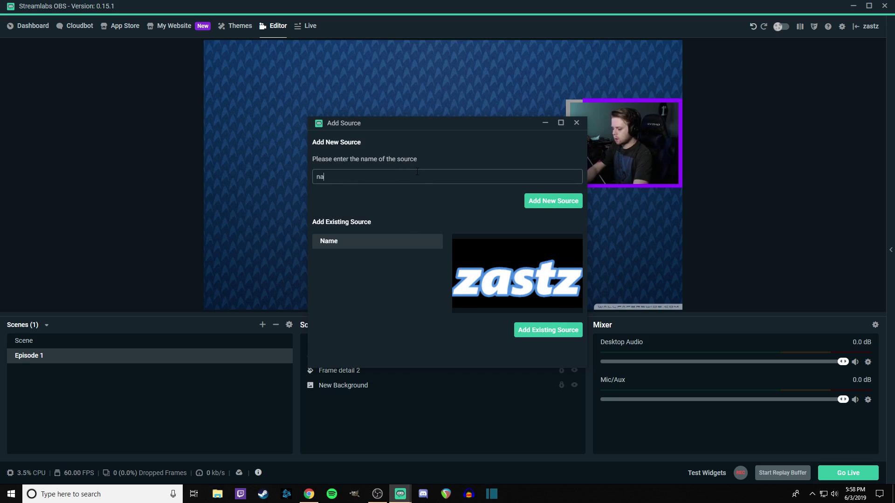
click(550, 205)
Enter the text 'zastz' and switch the font list to Google fonts
click(426, 292)
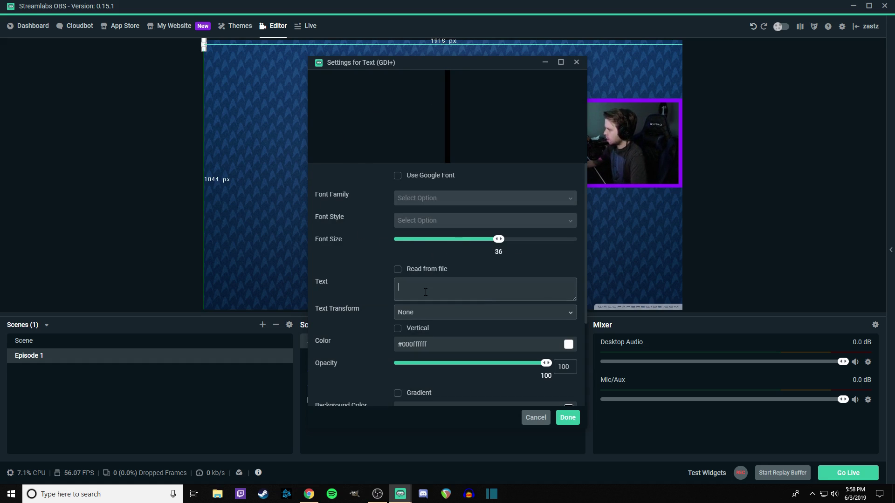
text(zastz)
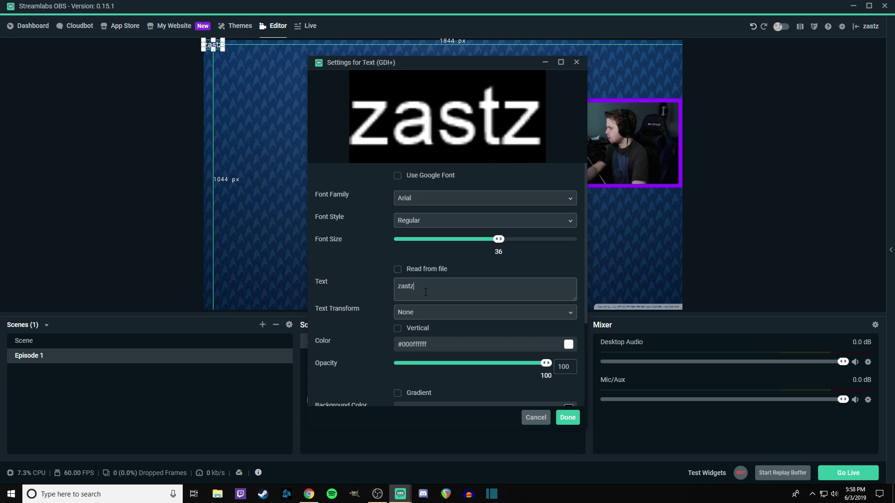
click(397, 176)
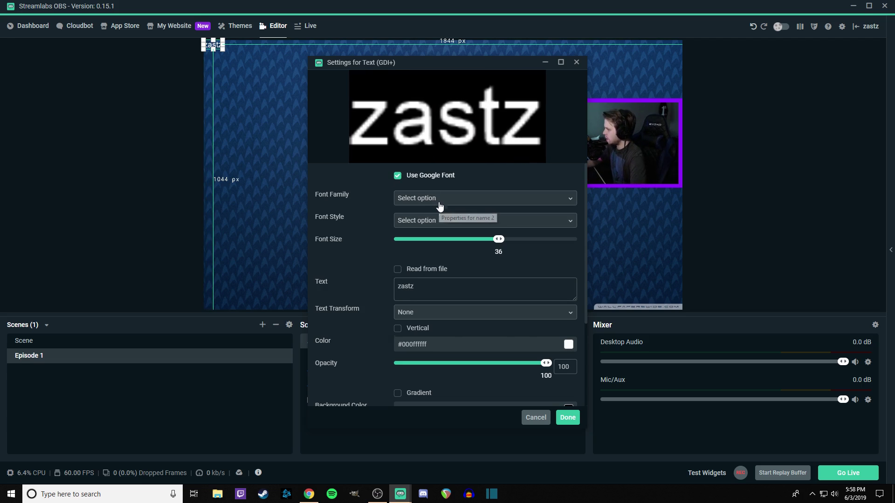
click(439, 200)
scroll(436, 291, down, 3)
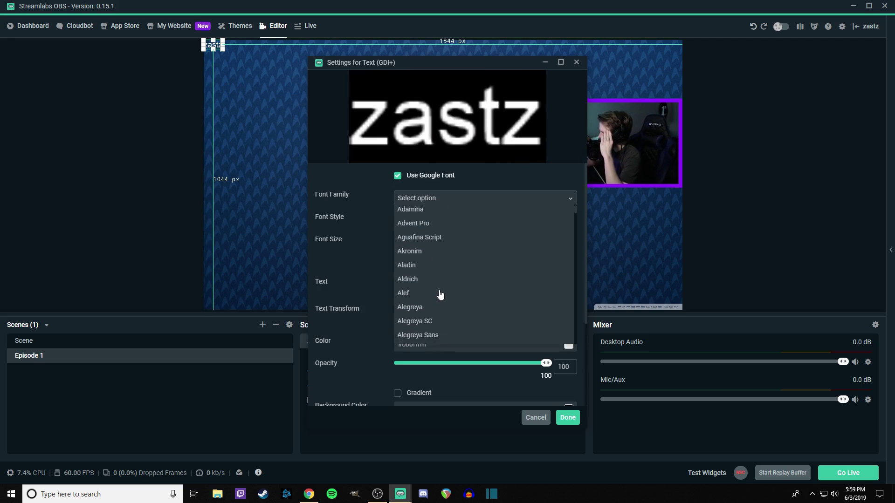
scroll(441, 286, up, 3)
Try the Google fonts ABeeZee, Abel, Abhaya Libre, Abril Fatface and Aclonica, settling on Acme
click(415, 216)
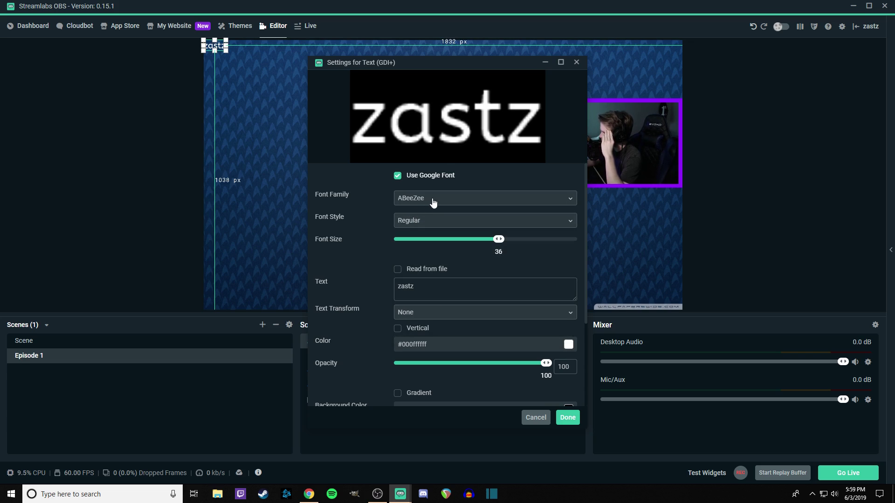
click(429, 202)
click(423, 229)
click(427, 202)
click(429, 243)
click(429, 205)
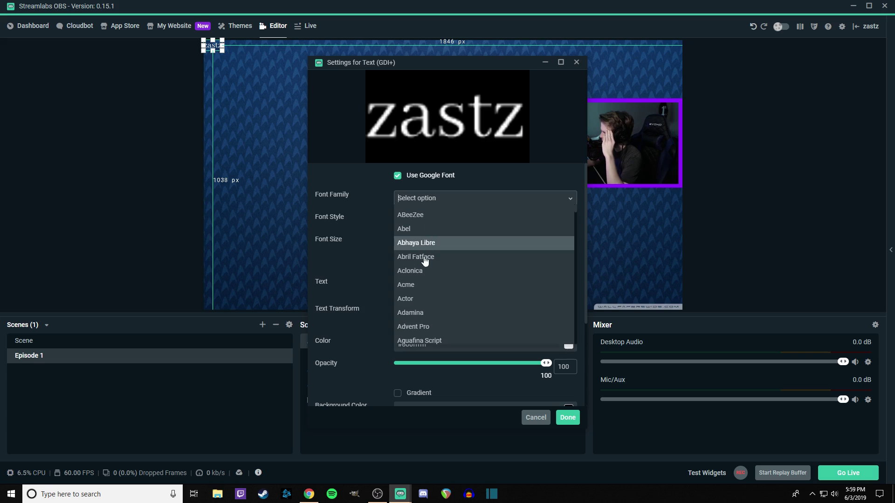
click(424, 257)
click(426, 200)
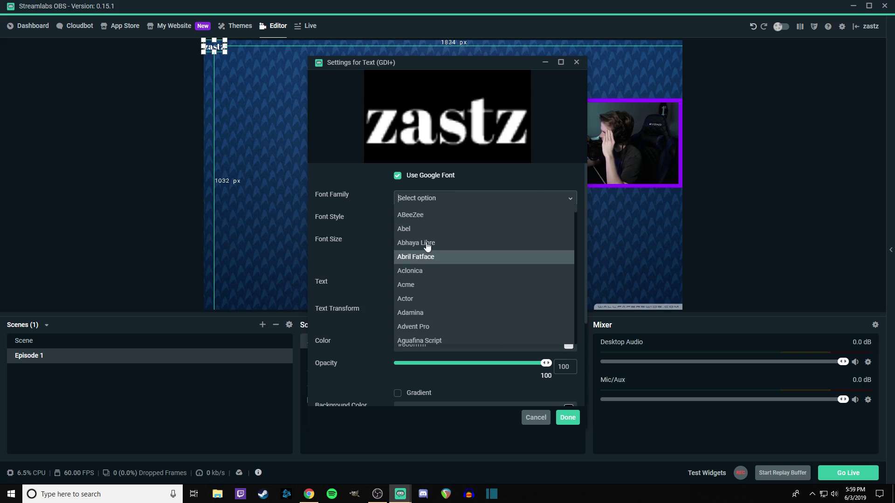
click(422, 271)
click(431, 203)
click(420, 285)
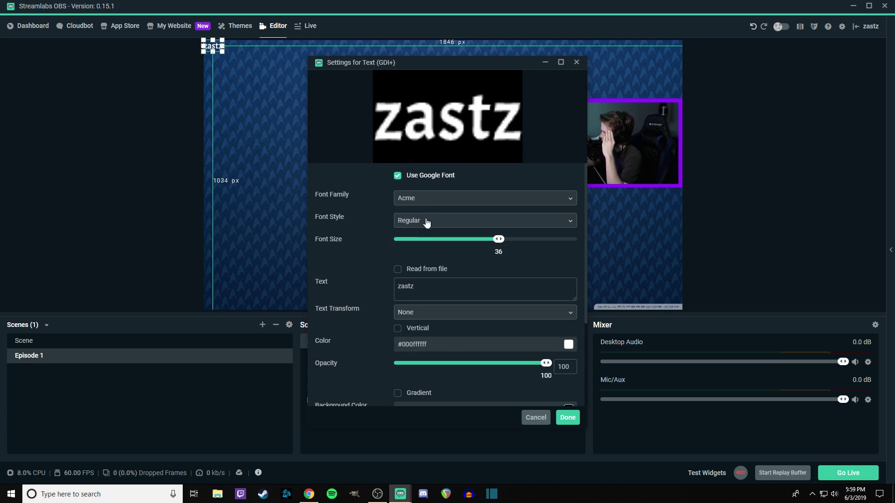
Switch back to system fonts, browse the font families, and close the text settings
click(397, 176)
click(484, 198)
scroll(470, 284, down, 5)
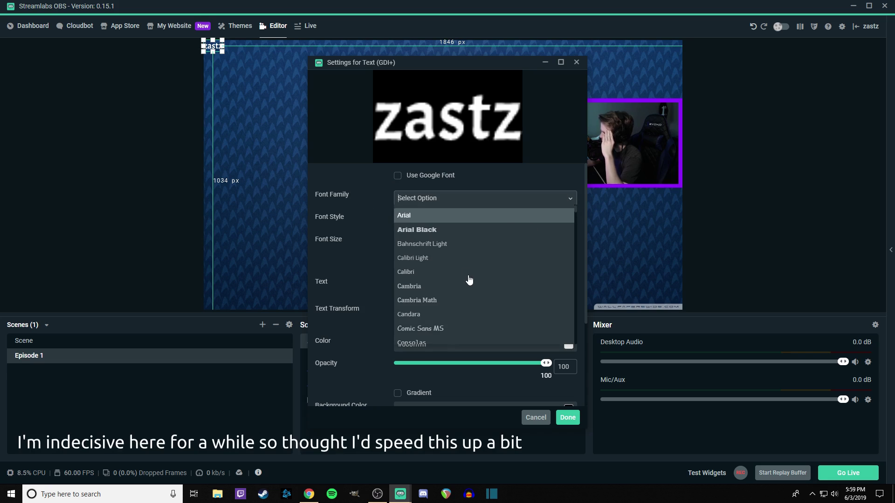
scroll(447, 278, down, 10)
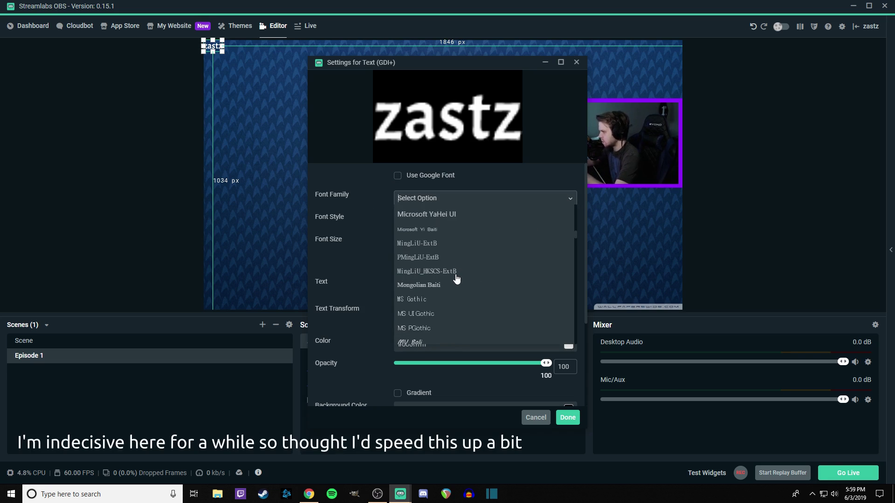
scroll(434, 274, down, 6)
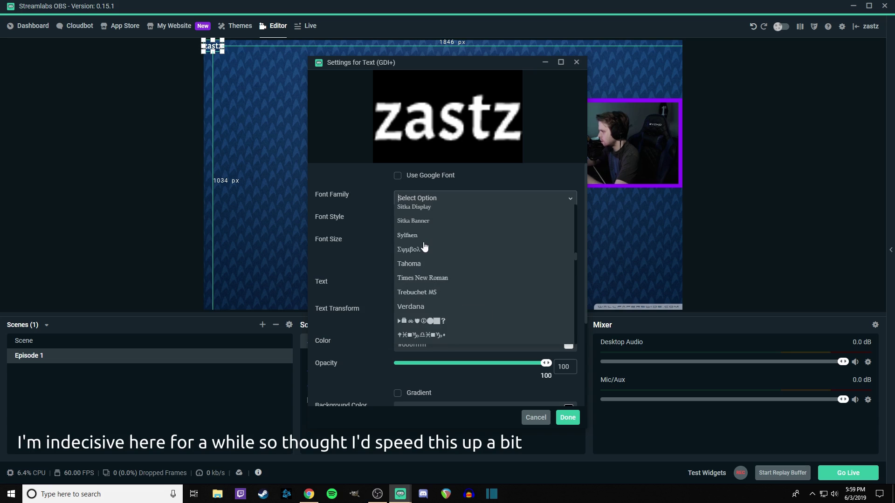
scroll(446, 256, up, 3)
scroll(445, 247, up, 8)
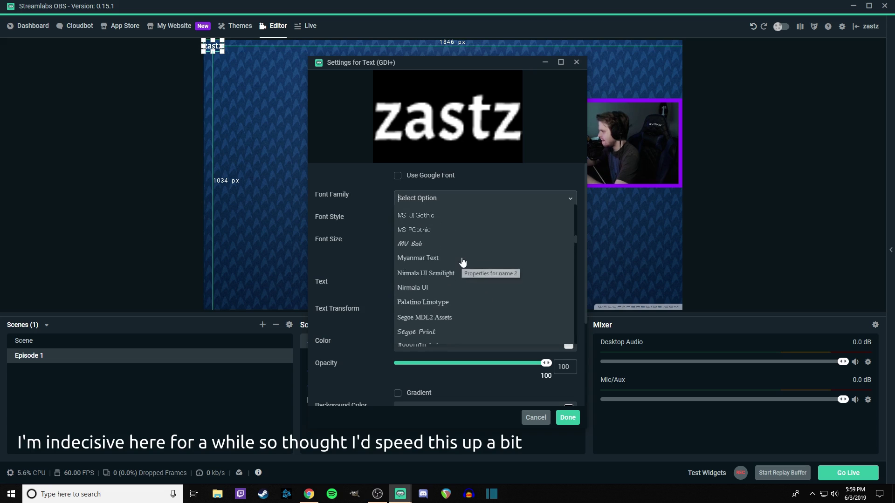
scroll(453, 260, up, 3)
click(536, 417)
Check the font of the existing Name text in Scene's Webcam folder, then return to Episode 1
click(149, 341)
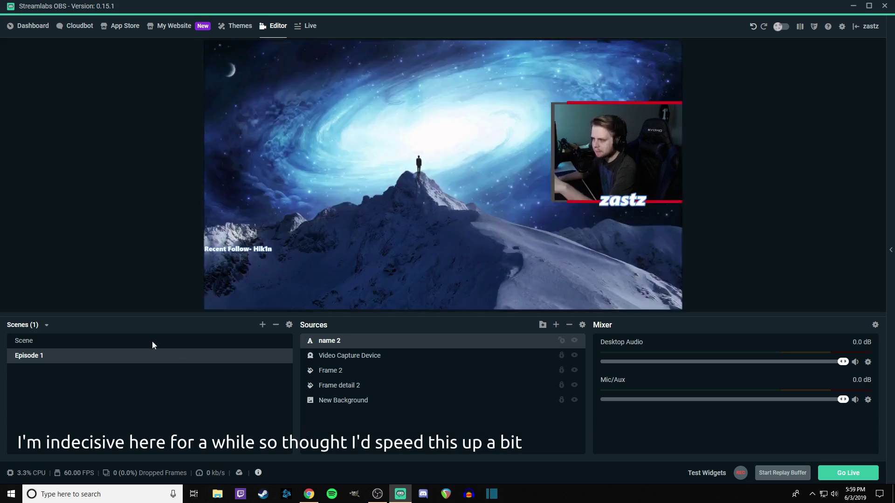
click(310, 371)
click(311, 371)
double_click(354, 386)
click(566, 416)
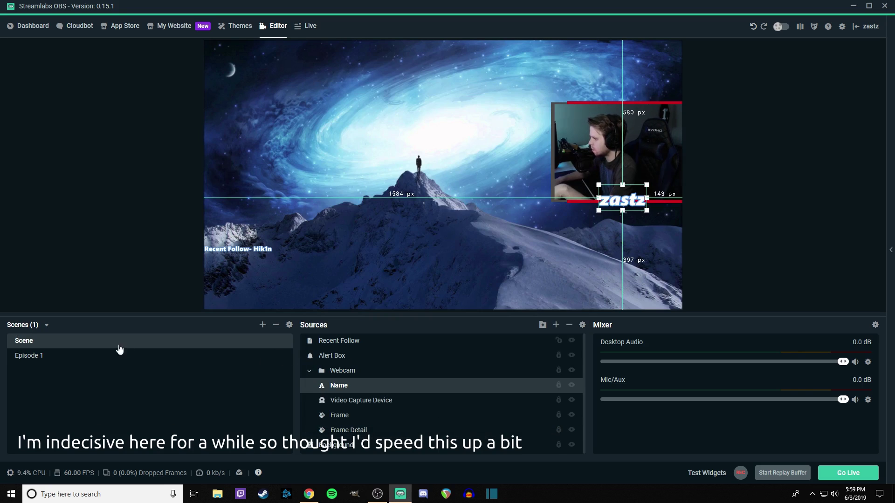
click(110, 354)
Set the zastz text's font to the system font Segoe UI Black
double_click(377, 340)
click(485, 198)
scroll(438, 296, down, 5)
click(397, 175)
click(485, 198)
scroll(440, 295, down, 5)
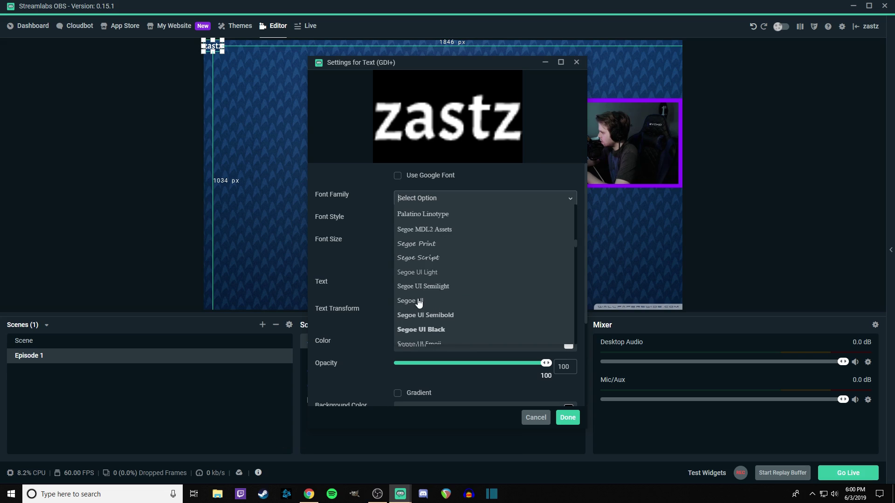
click(435, 329)
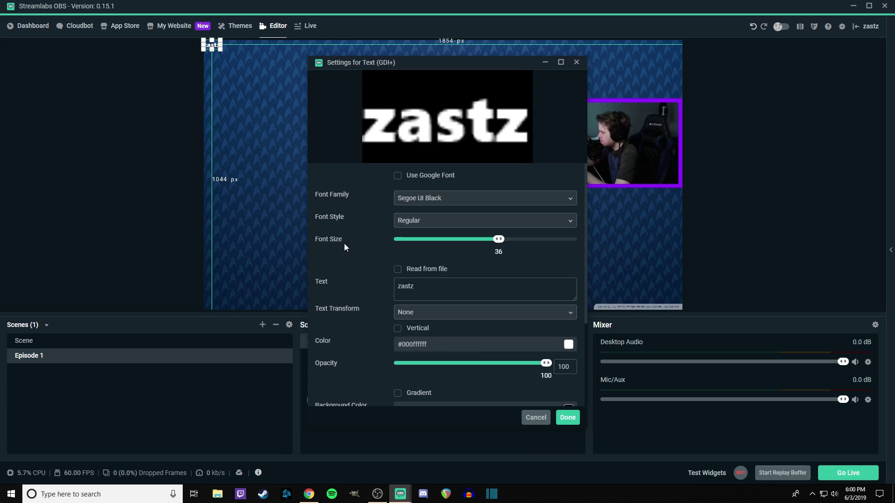
Set font size 72 and add a purple #9013fe outline of size 5, then apply
drag(498, 239, 532, 252)
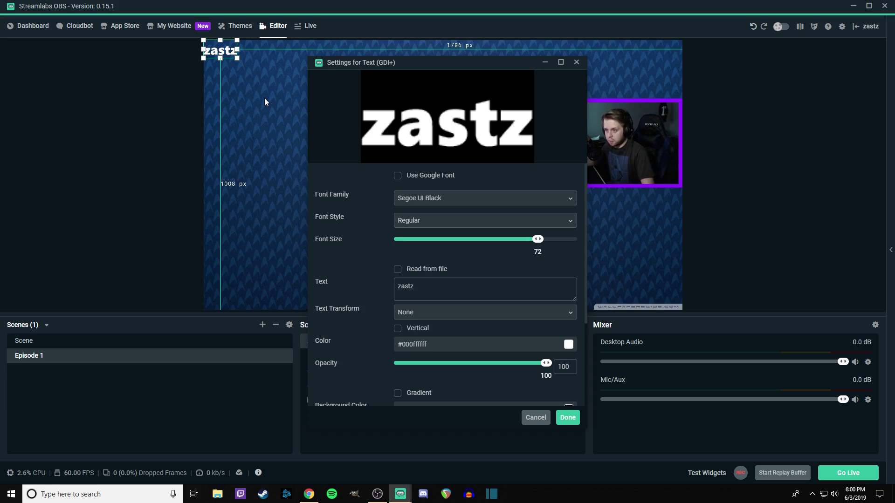
scroll(378, 280, down, 5)
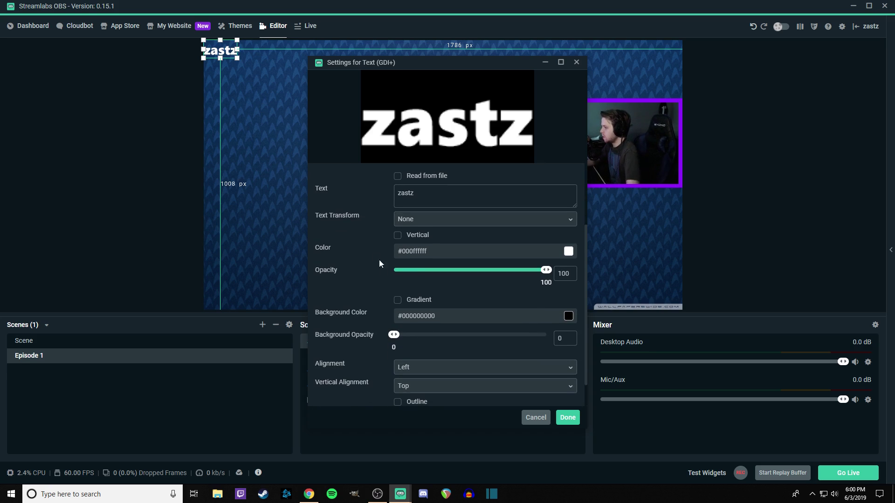
scroll(376, 287, down, 1)
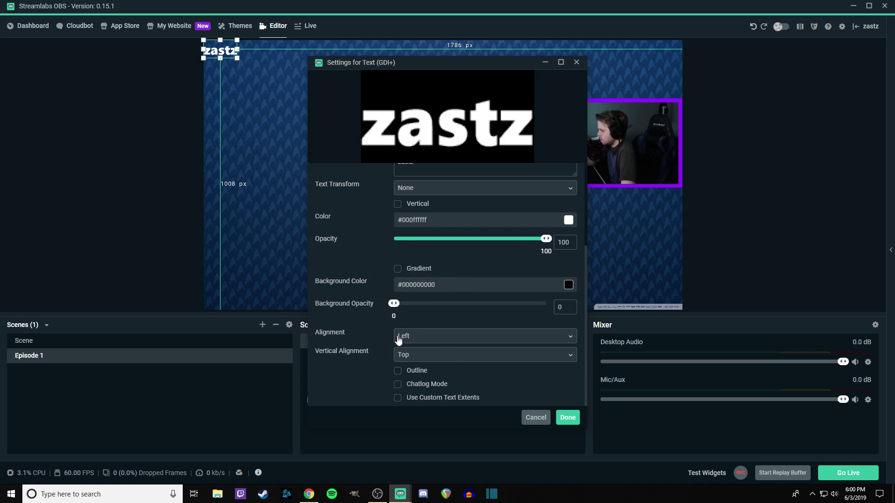
click(398, 371)
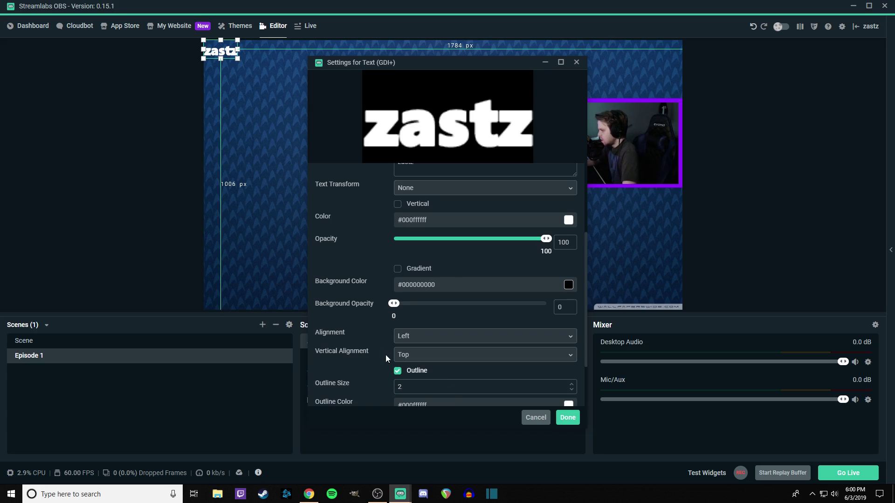
scroll(496, 351, down, 3)
click(421, 333)
scroll(420, 331, down, 3)
click(487, 322)
scroll(382, 273, up, 1)
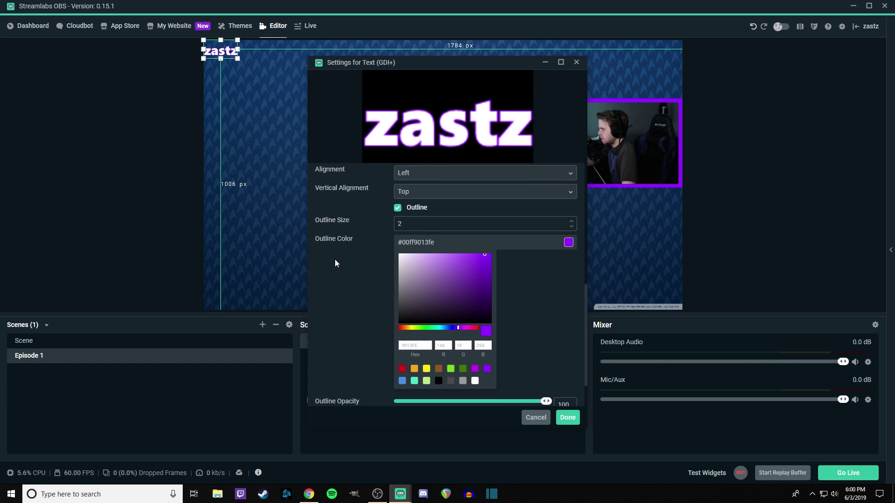
scroll(351, 273, down, 1)
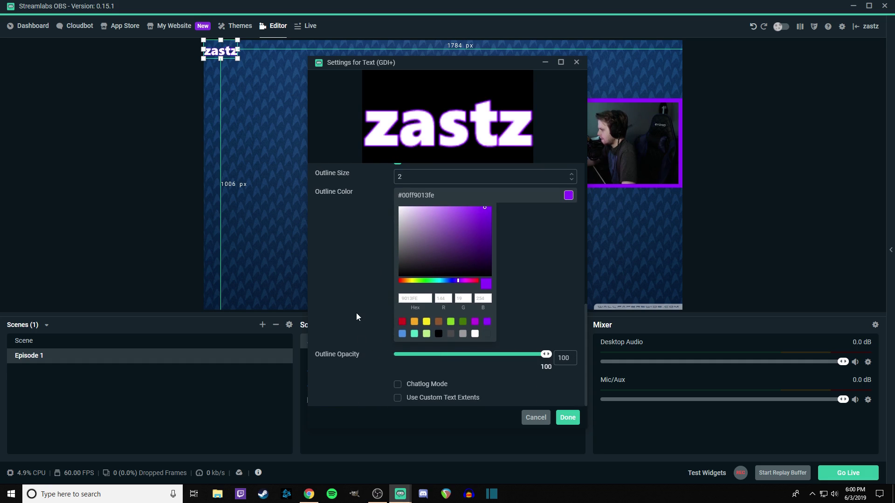
scroll(355, 317, up, 2)
click(572, 268)
click(572, 268)
click(572, 268)
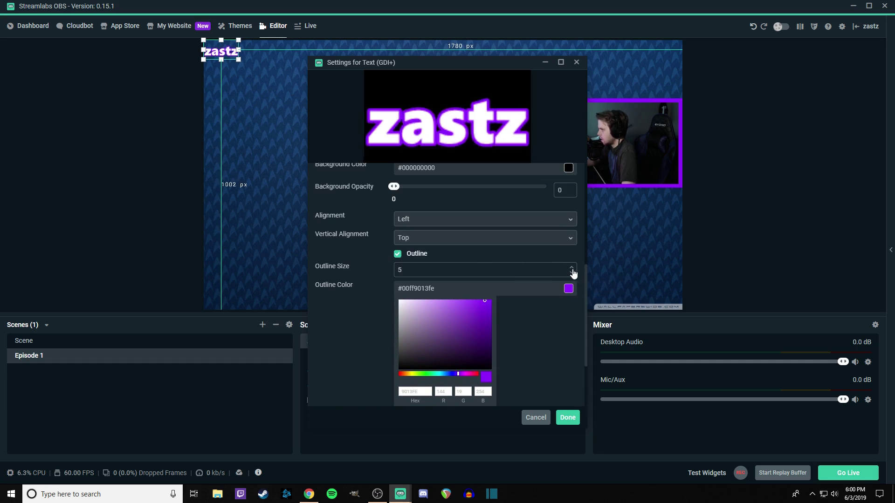
click(570, 421)
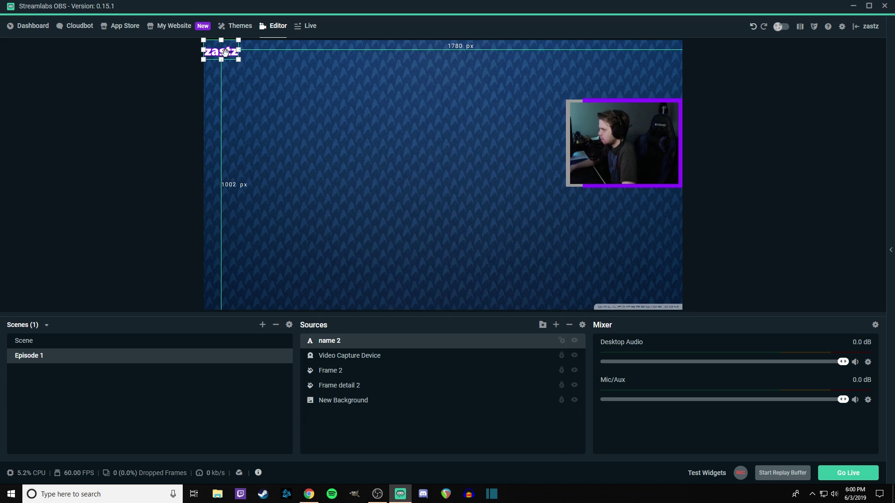
Place the name on the webcam frame's bottom edge and change its outline to magenta #bd10e0
drag(225, 52, 626, 186)
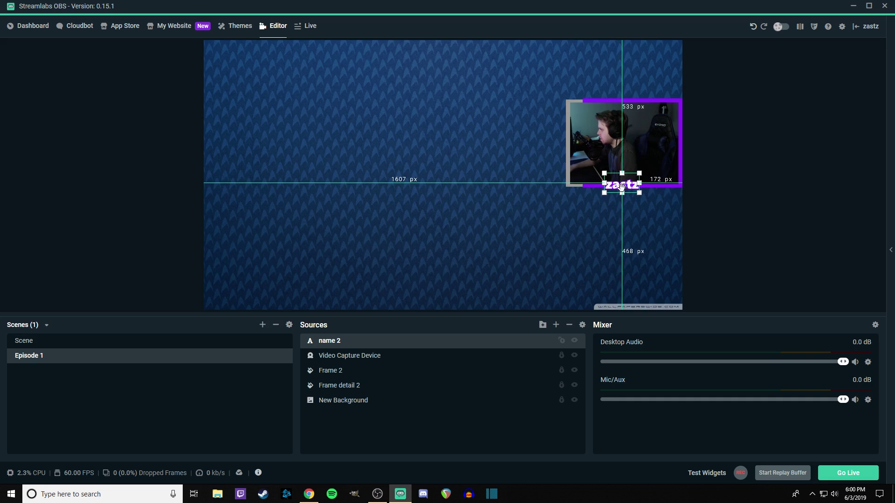
double_click(338, 344)
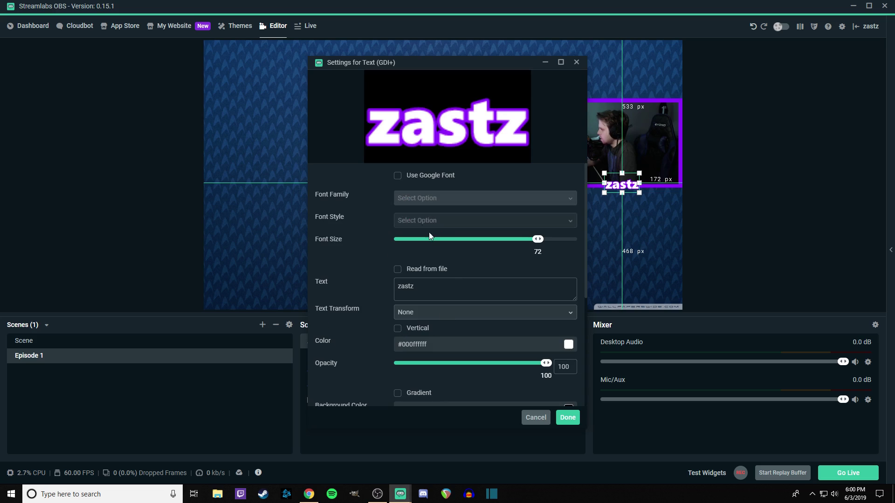
scroll(379, 311, down, 5)
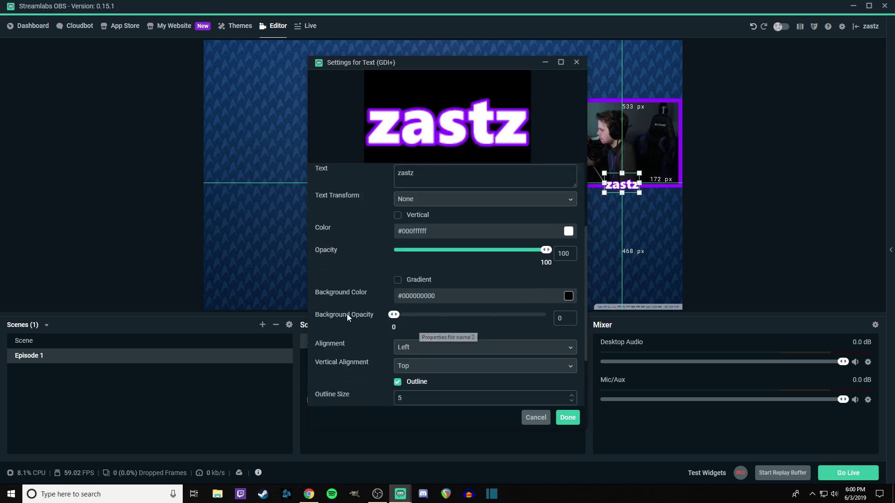
click(473, 337)
scroll(373, 346, down, 3)
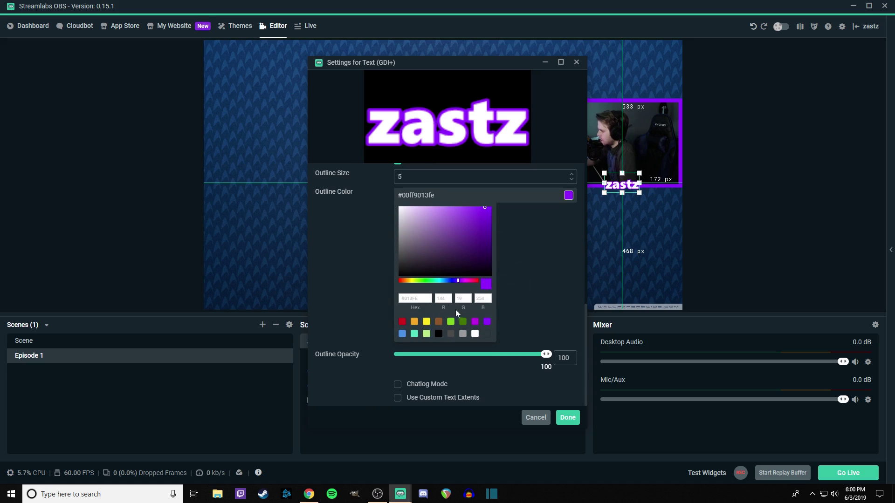
click(439, 322)
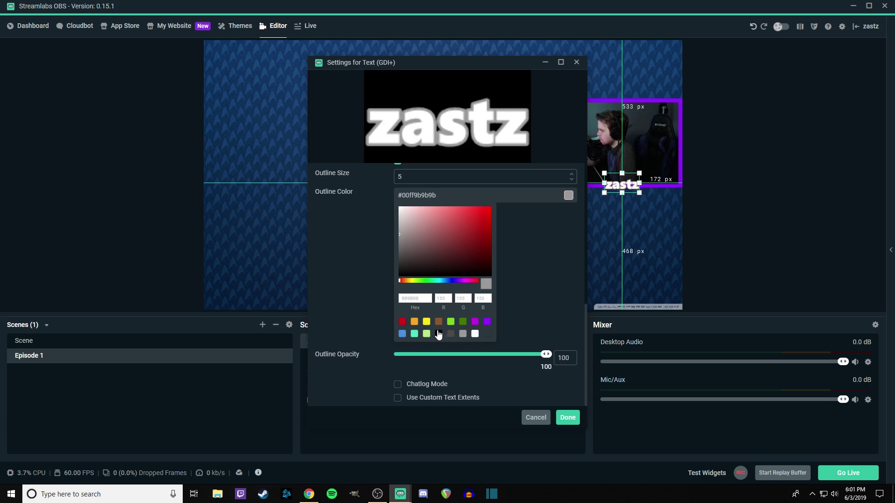
click(475, 322)
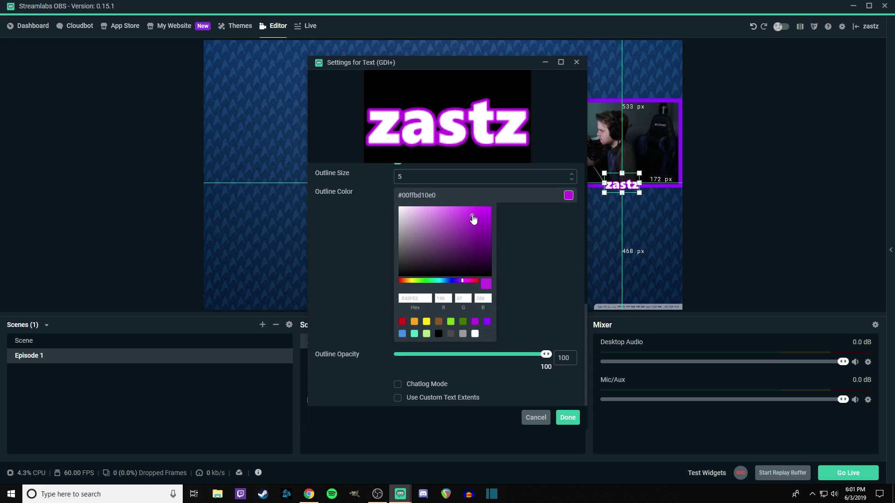
Confirm the outline, raise the zastz font size to 96, and nudge it slightly up-left
click(567, 418)
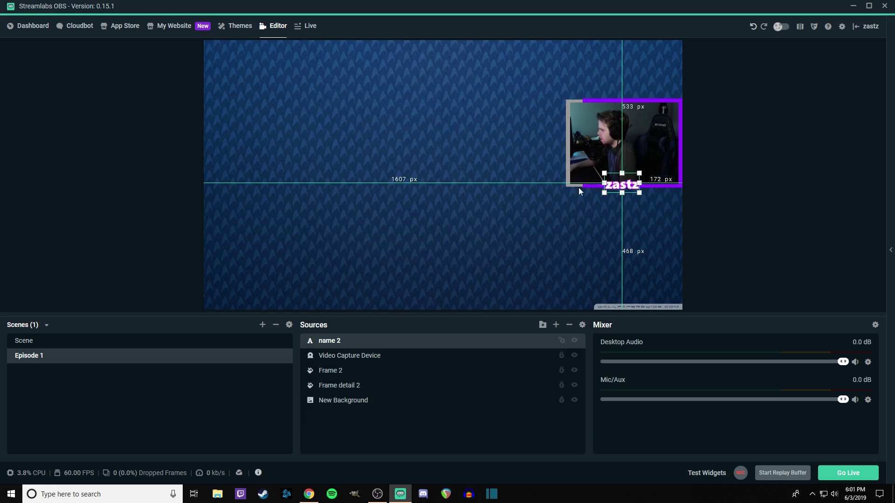
click(758, 180)
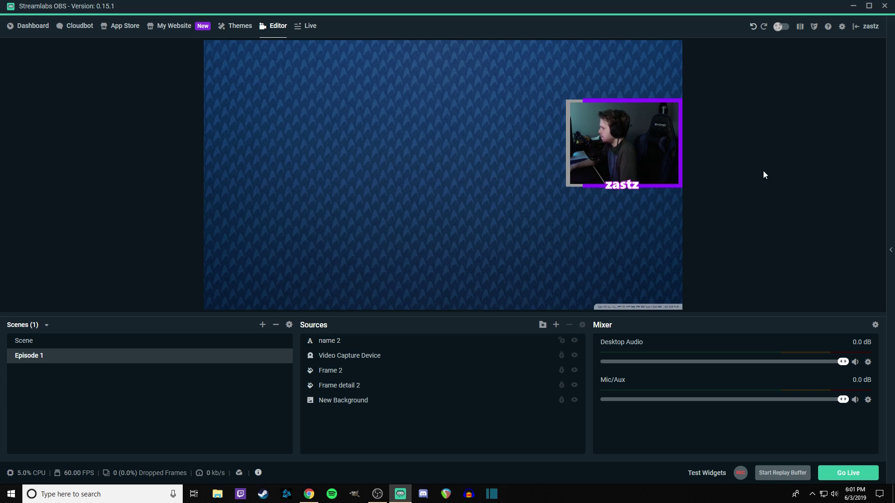
click(621, 183)
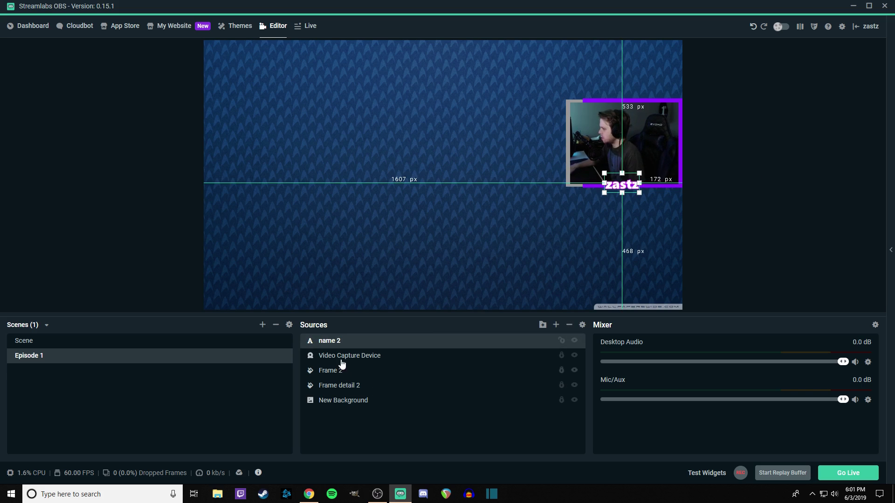
double_click(340, 344)
drag(536, 238, 548, 239)
click(566, 417)
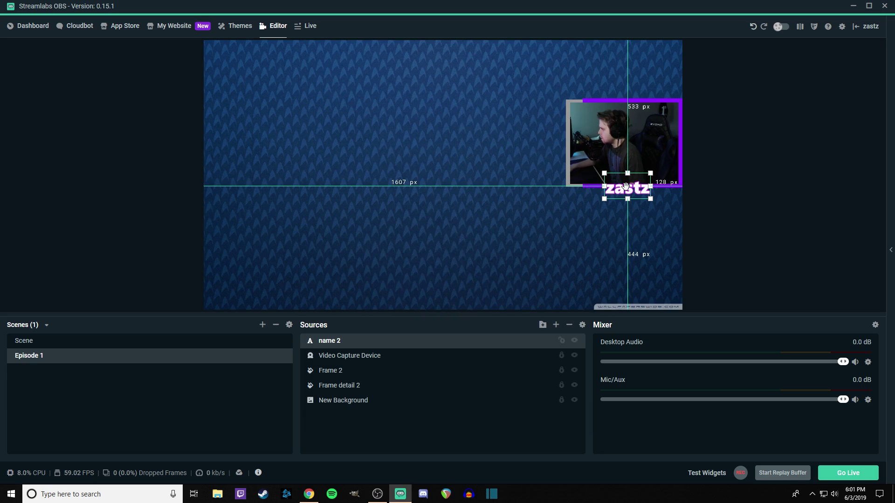
drag(626, 187, 623, 183)
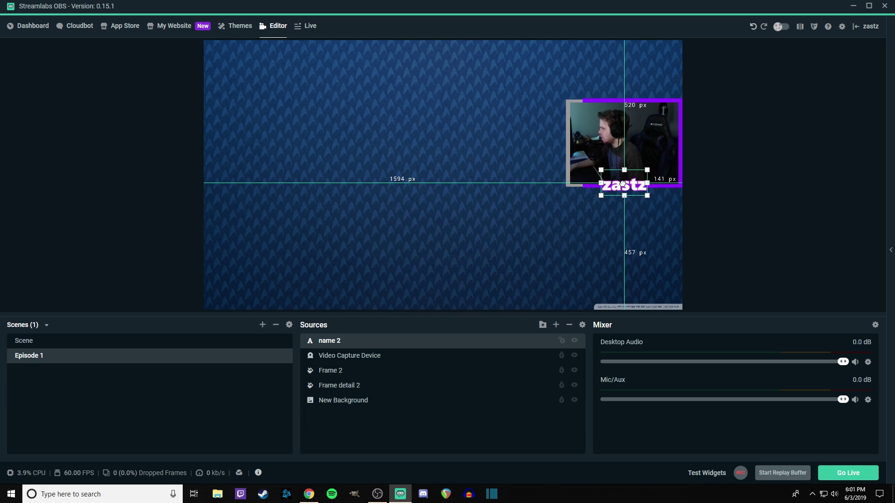
click(732, 183)
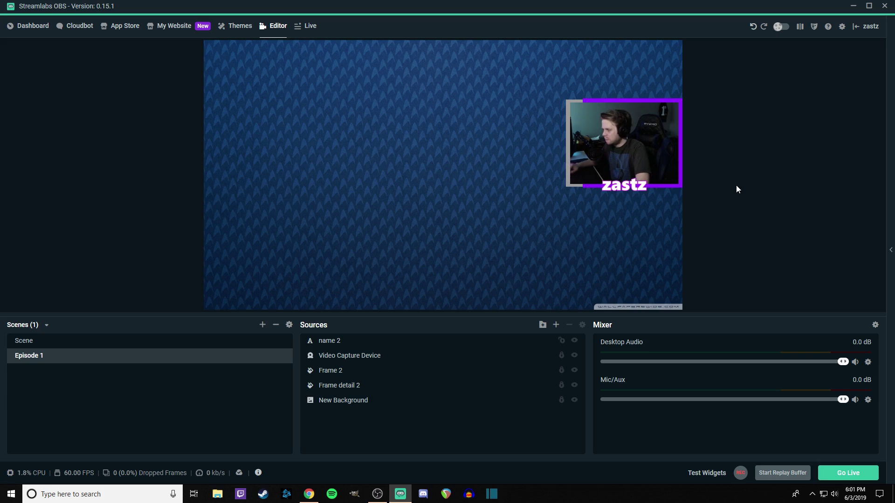
Create a source folder named 'Cam stuff'
click(541, 325)
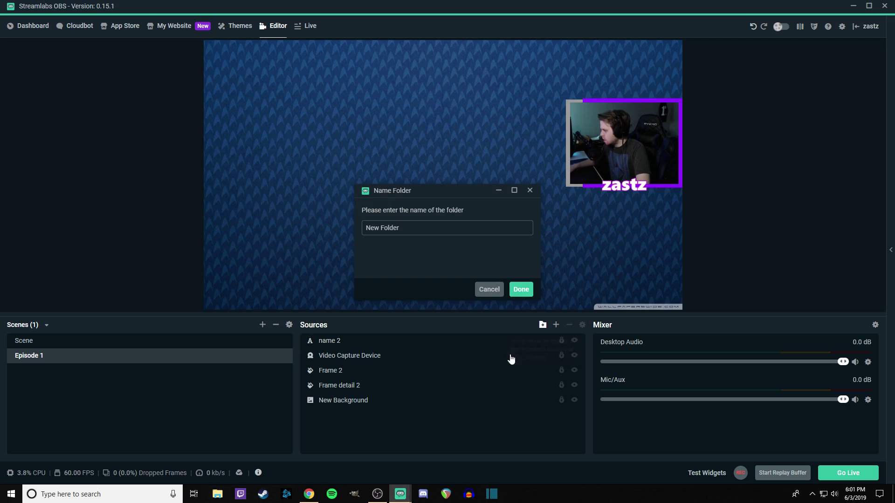
key(BackSpace)
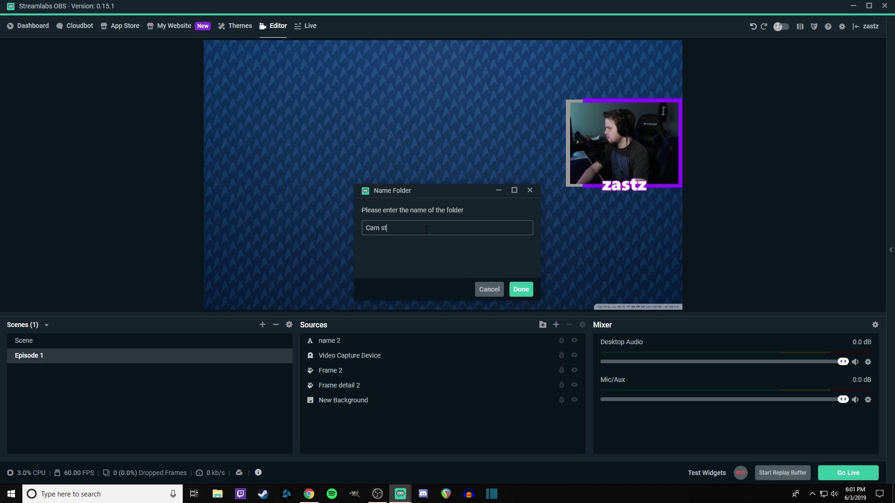
text(Cam stuff)
click(520, 289)
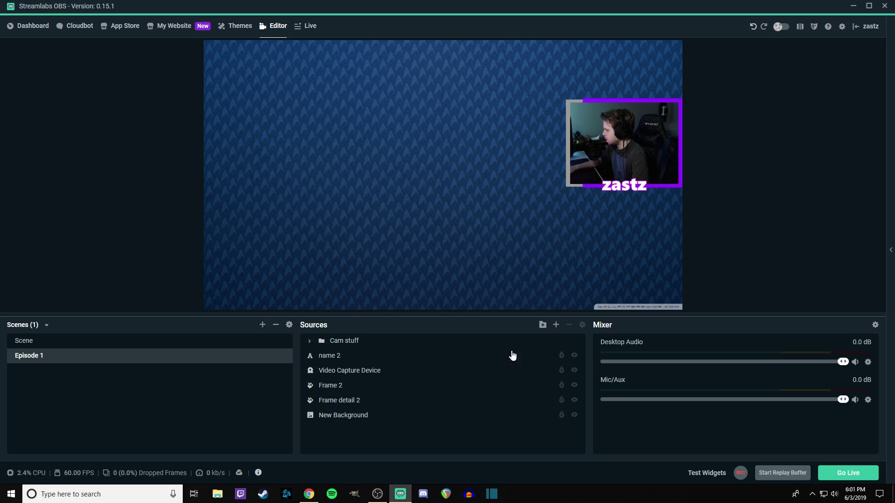
Move name 2, the webcam, Frame 2 and Frame detail 2 into Cam stuff, name 2 on top
click(347, 355)
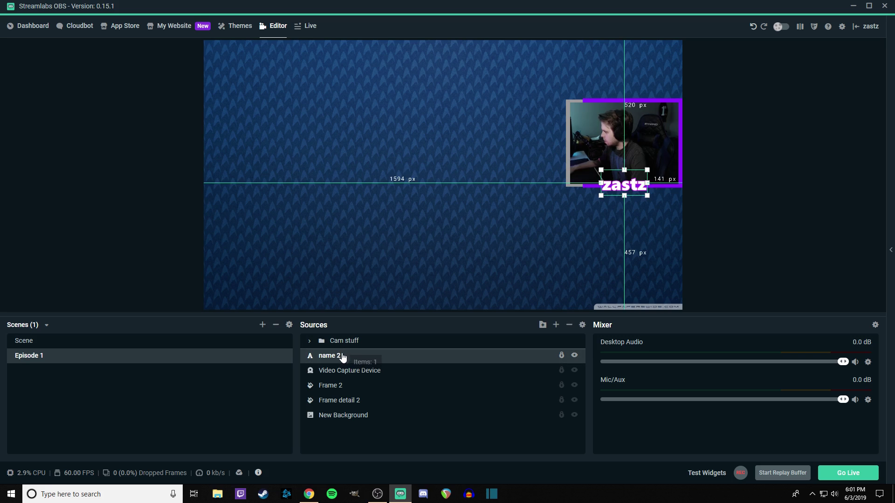
drag(347, 345, 365, 345)
click(343, 357)
click(310, 342)
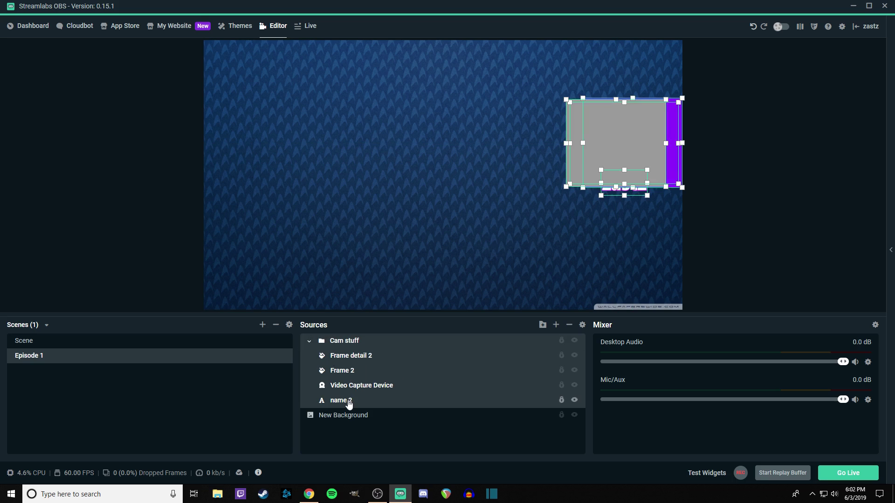
drag(349, 402, 350, 351)
mouse_move(361, 402)
mouse_down()
mouse_move(361, 371)
mouse_move(356, 407)
mouse_up()
Drag the whole Cam stuff group to the left of the canvas
click(732, 255)
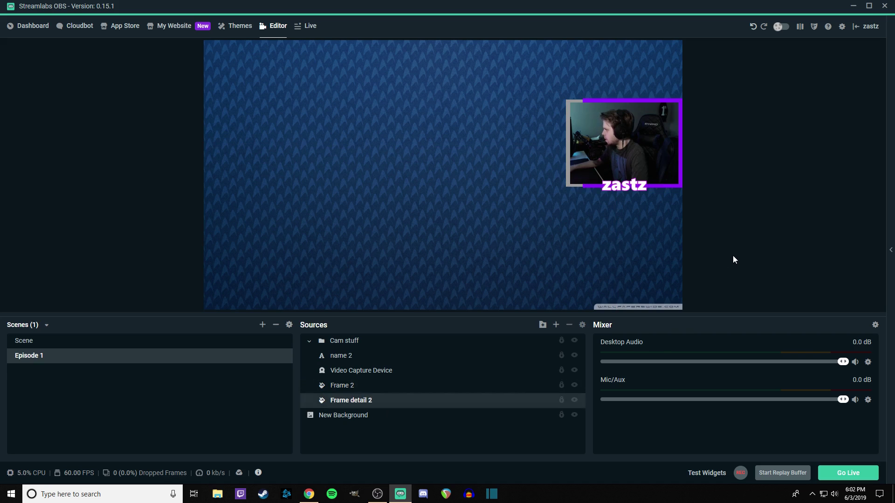
click(555, 343)
drag(632, 147, 267, 160)
Move the Cam stuff group back to the canvas's upper right and nudge it into place
click(136, 166)
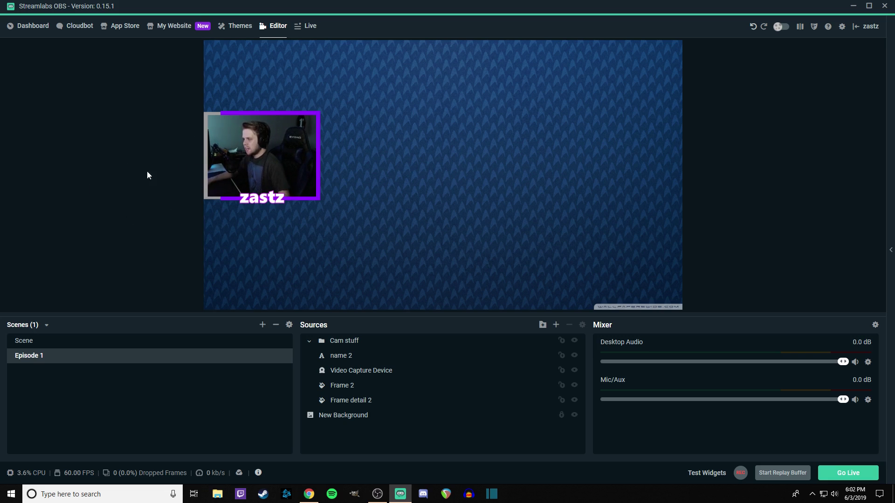
click(421, 343)
drag(272, 152, 627, 144)
click(762, 147)
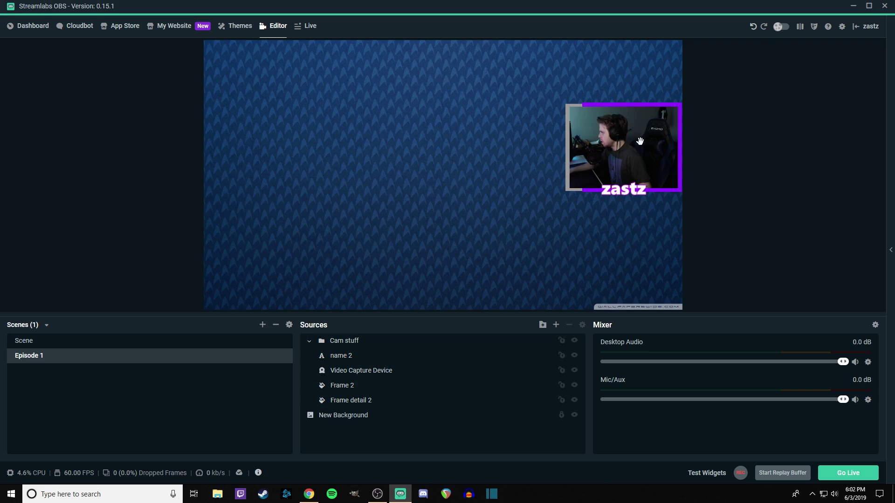
click(345, 340)
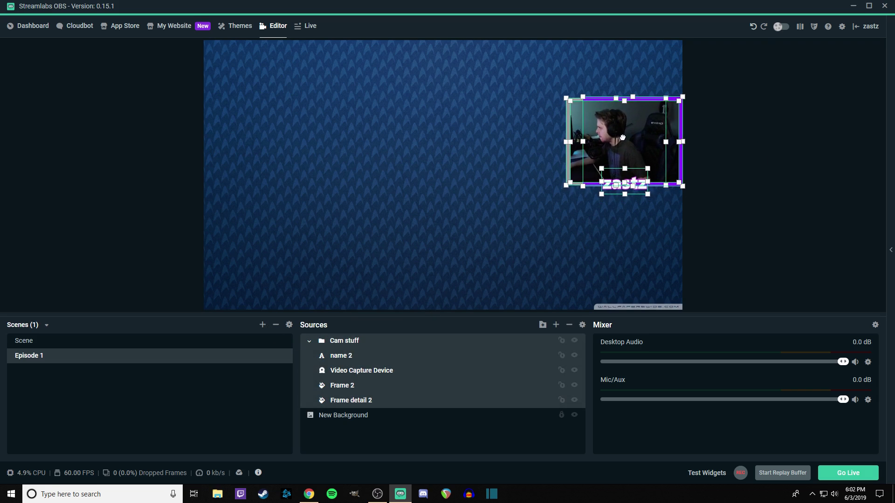
mouse_move(620, 142)
mouse_down()
mouse_move(611, 136)
mouse_move(622, 135)
mouse_up()
click(705, 148)
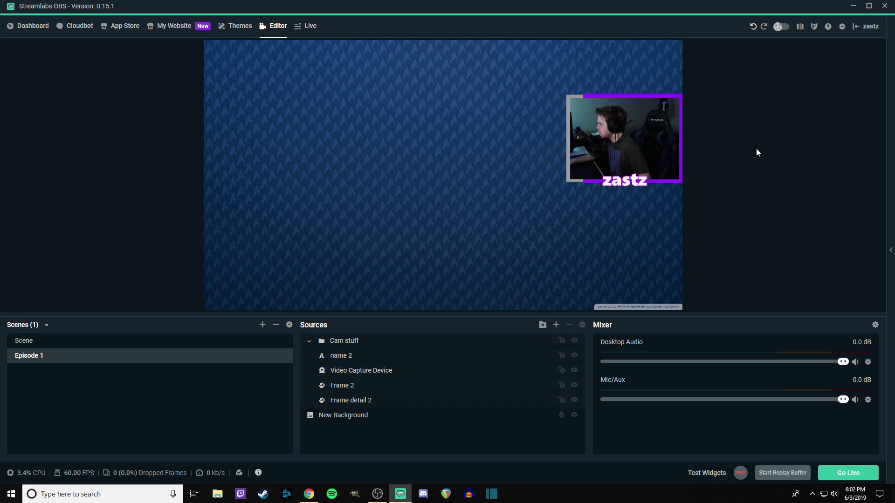
click(555, 345)
click(765, 182)
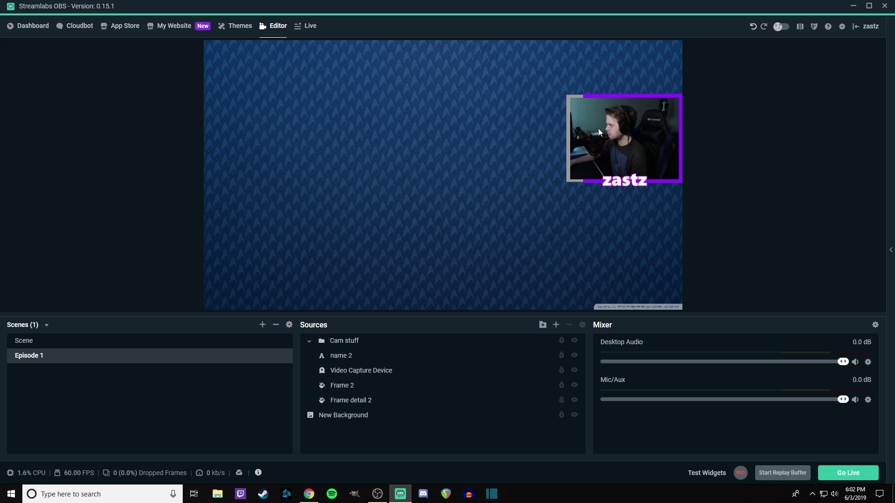
Collapse the Cam stuff folder and enlarge the preview area
click(311, 339)
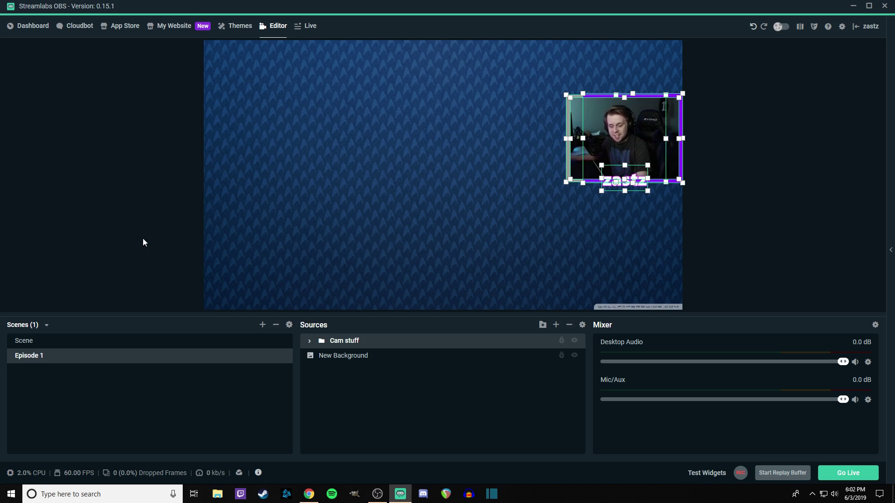
click(127, 216)
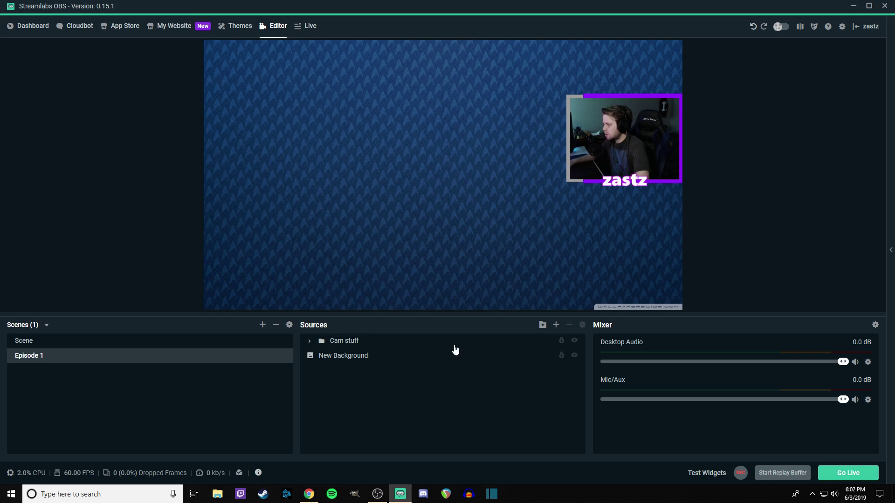
drag(472, 315, 471, 334)
Add a Stream Label source and name it 'Recent follow 2'
click(555, 344)
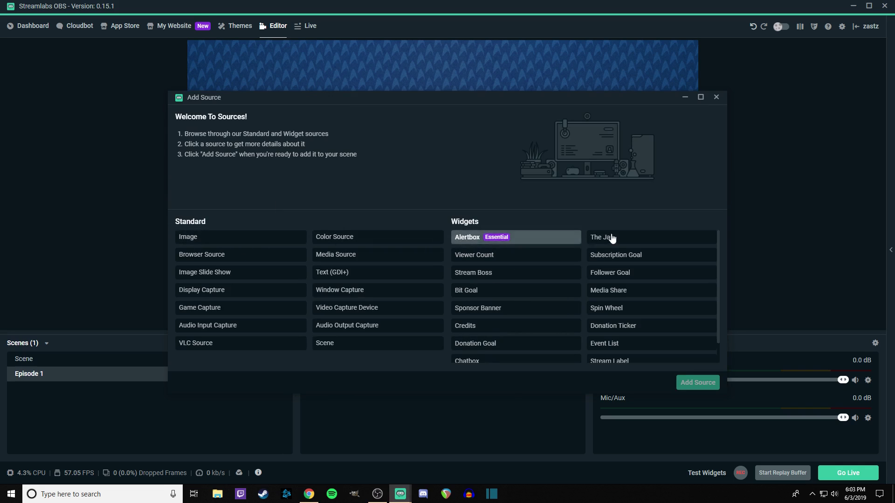
click(483, 237)
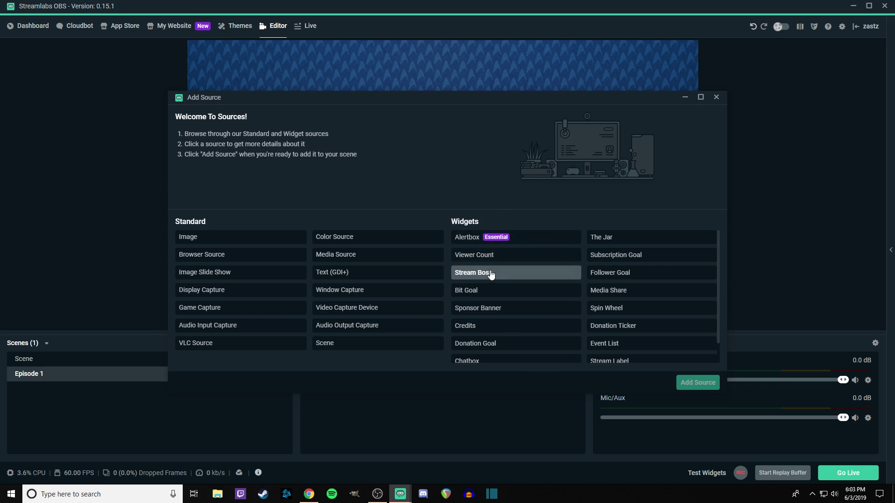
scroll(547, 263, down, 1)
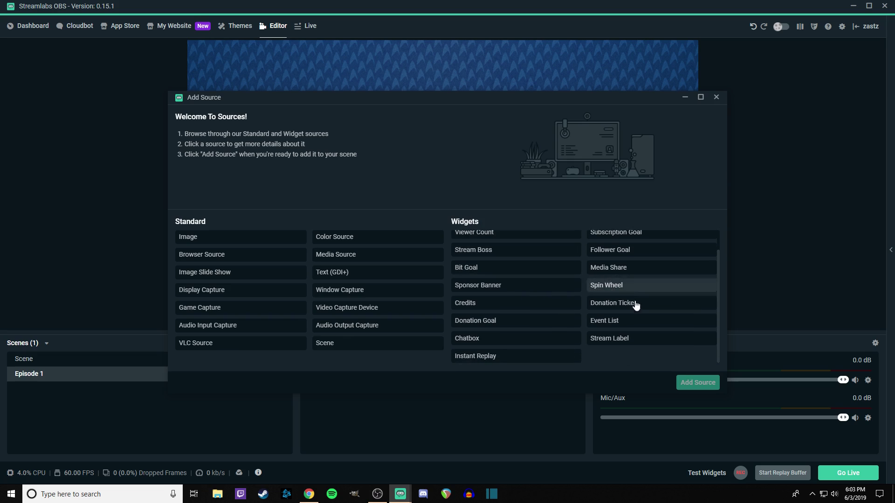
click(619, 338)
click(697, 383)
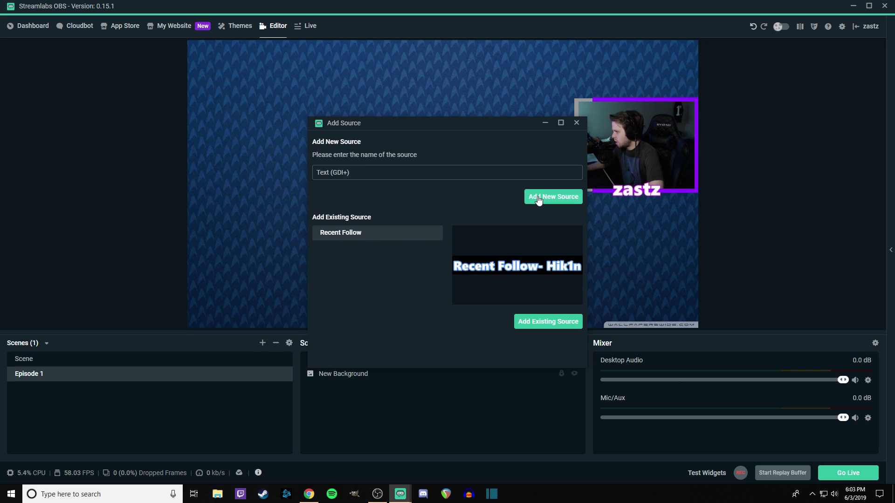
drag(350, 172, 314, 172)
text(Re)
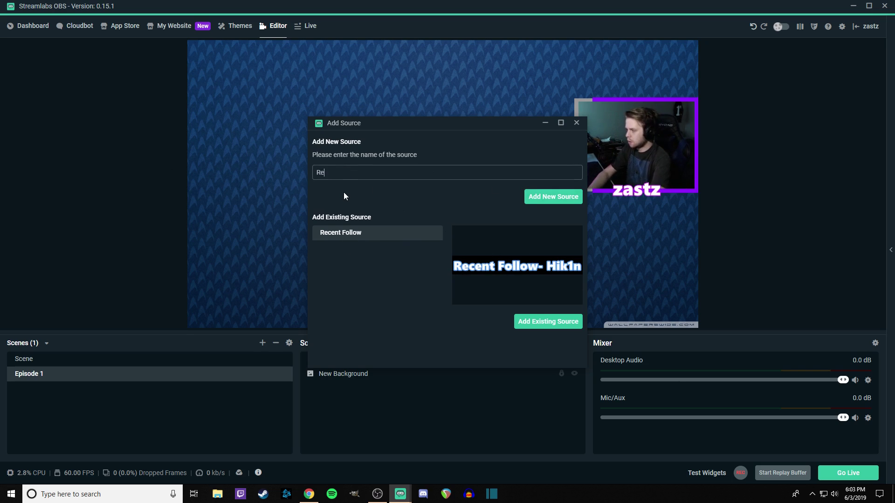
text(cent follo)
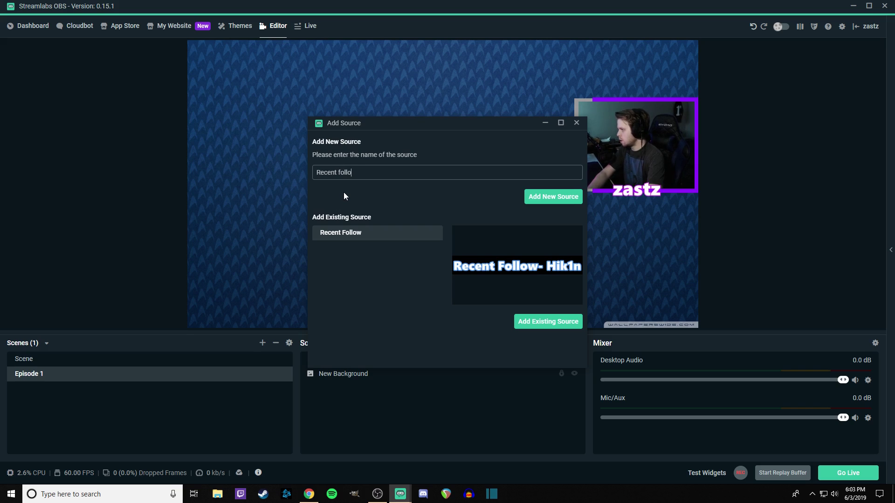
text(w 2)
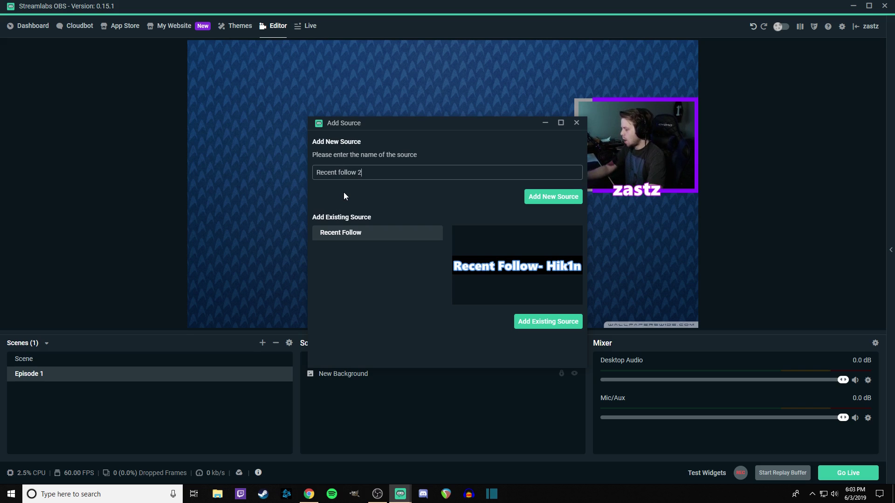
Create the Recent follow 2 source with label type Most Recent Follower
click(548, 197)
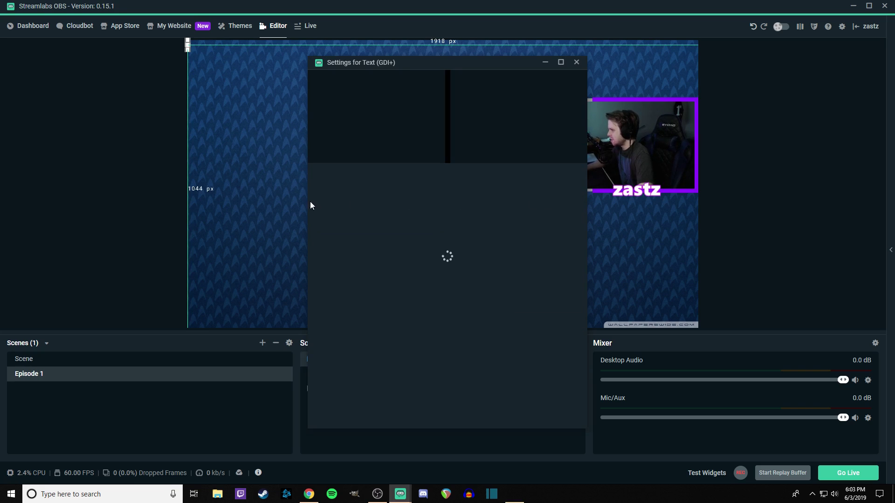
click(412, 179)
scroll(487, 266, down, 3)
scroll(487, 265, down, 10)
scroll(342, 242, up, 5)
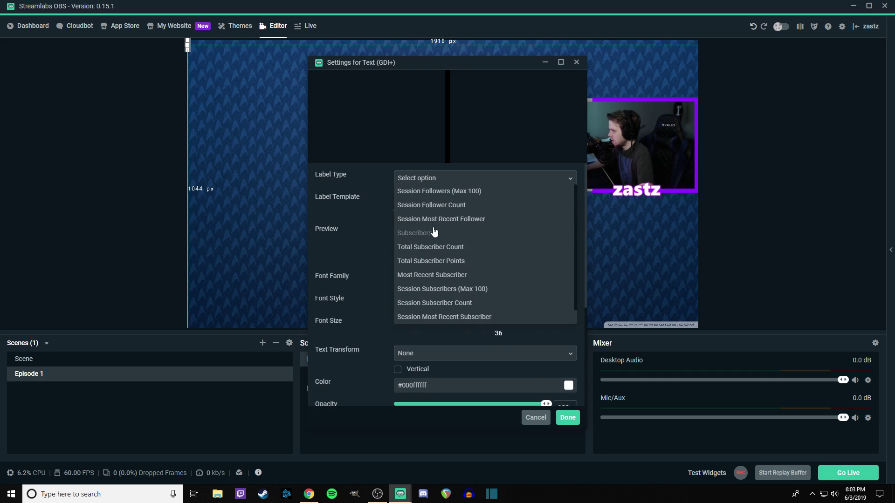
scroll(427, 272, up, 3)
click(427, 271)
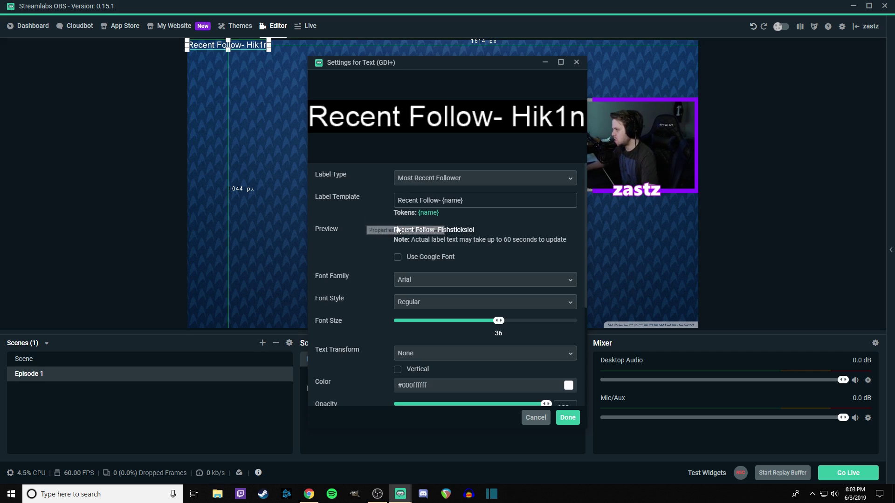
Set the label's font family to Segoe UI Black
scroll(394, 240, down, 1)
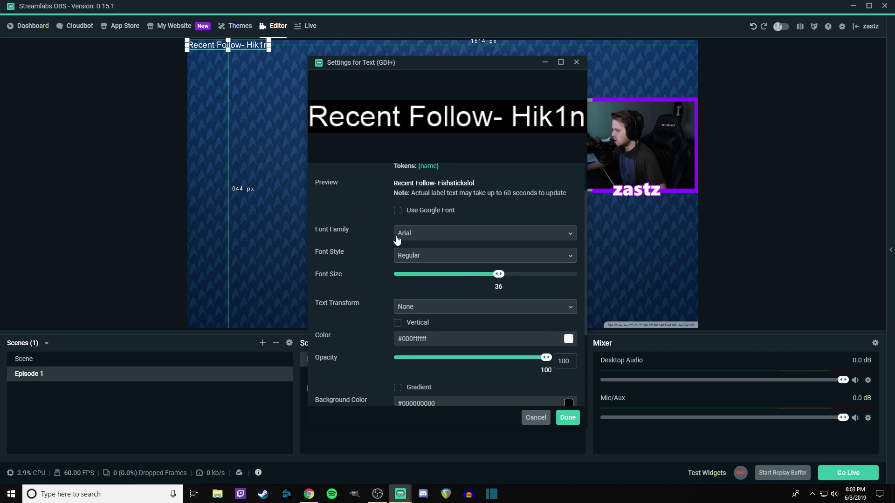
click(421, 234)
scroll(445, 286, down, 8)
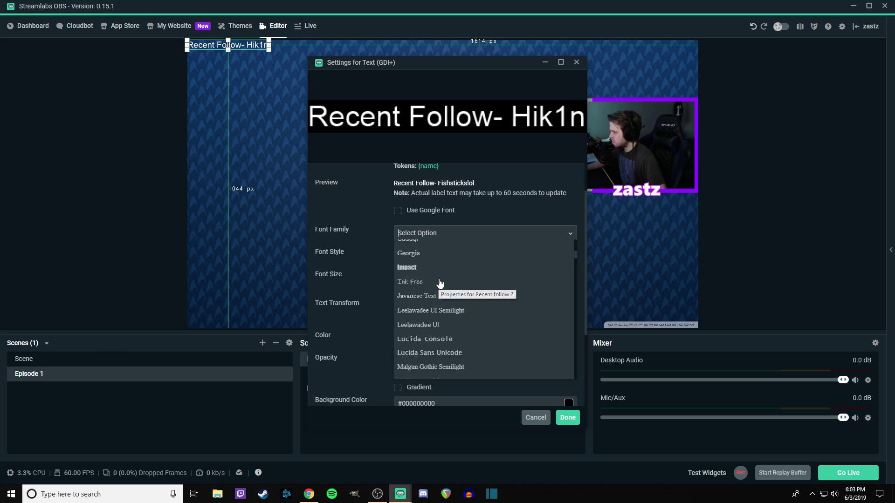
scroll(441, 283, down, 10)
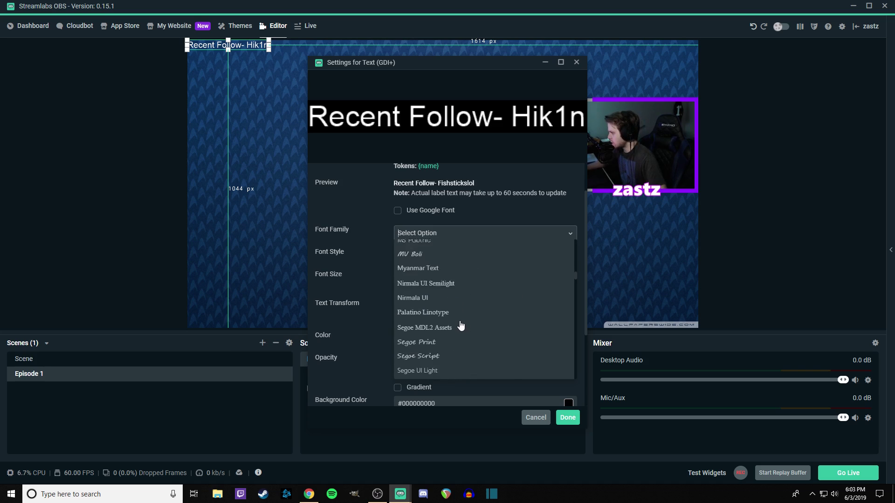
scroll(458, 324, down, 3)
click(435, 273)
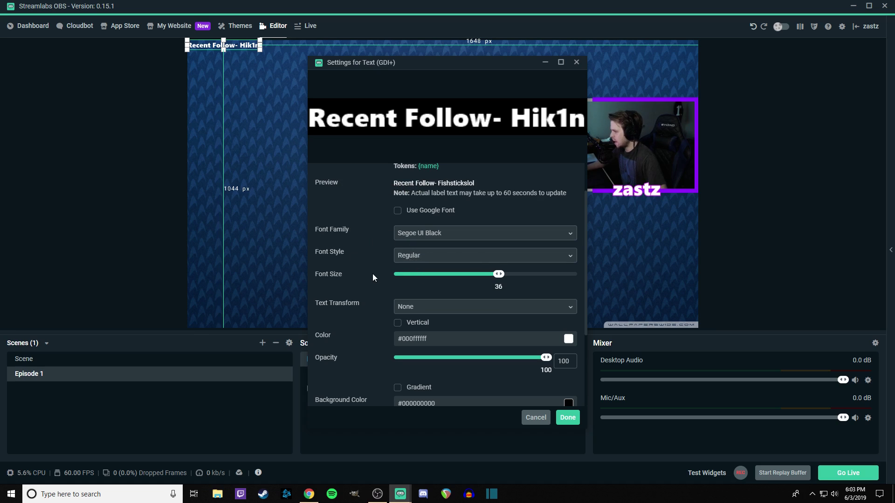
Turn on an outline for the label and make it magenta #bd10e0
scroll(369, 277, down, 5)
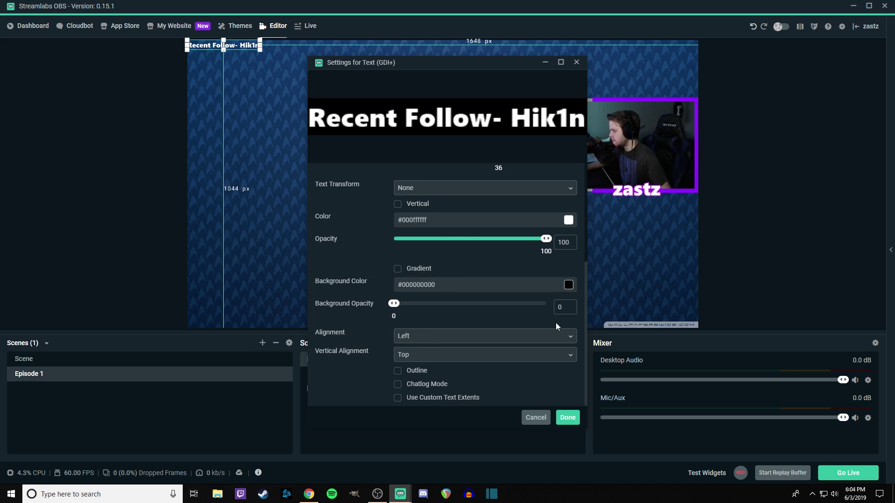
click(398, 370)
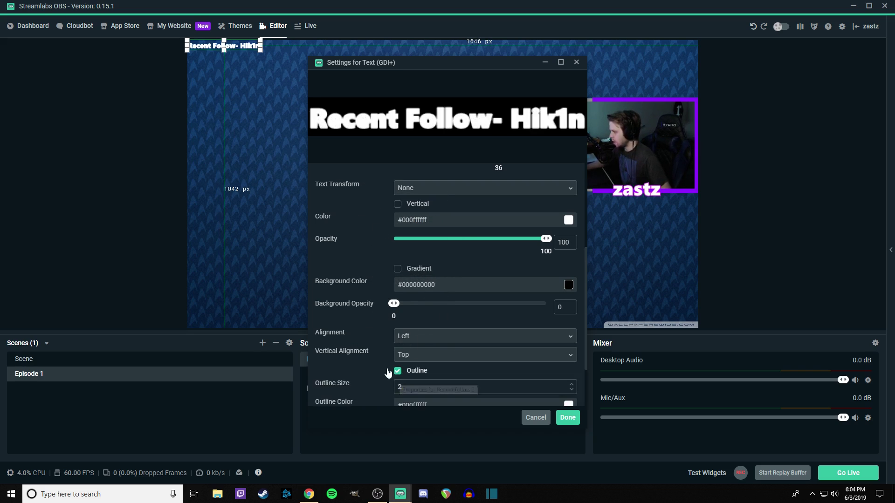
scroll(361, 323, down, 3)
click(568, 335)
scroll(465, 338, down, 3)
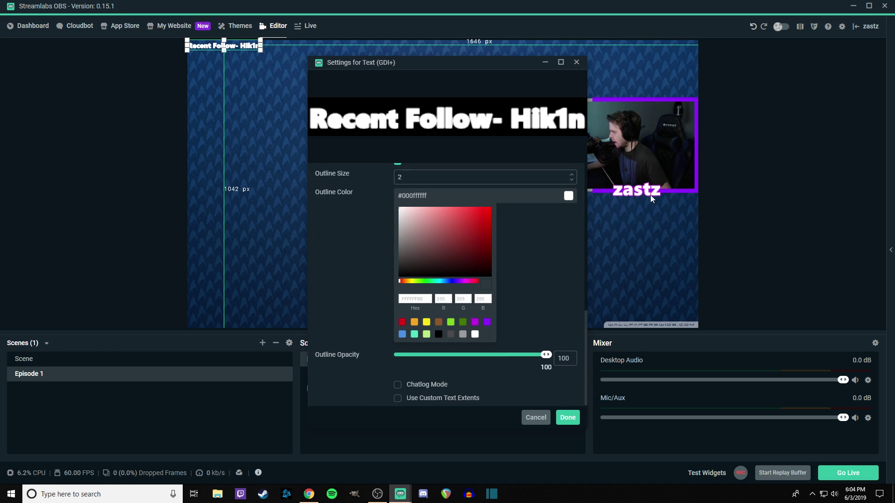
click(476, 322)
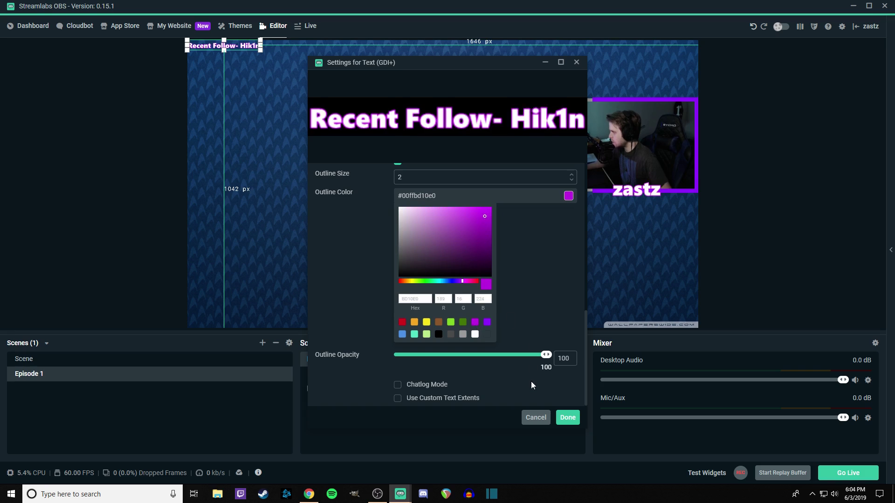
Confirm the label's text settings, expand Cam stuff, and check the zastz name's outline colour
click(570, 415)
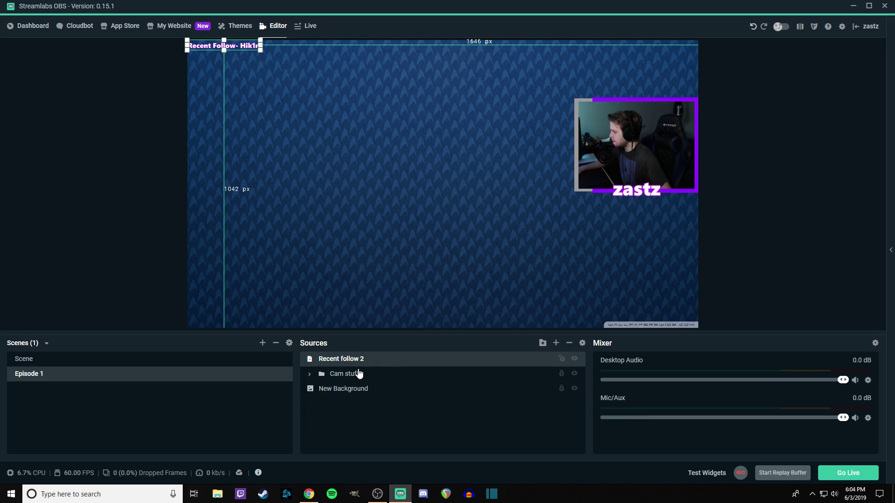
click(308, 374)
double_click(350, 385)
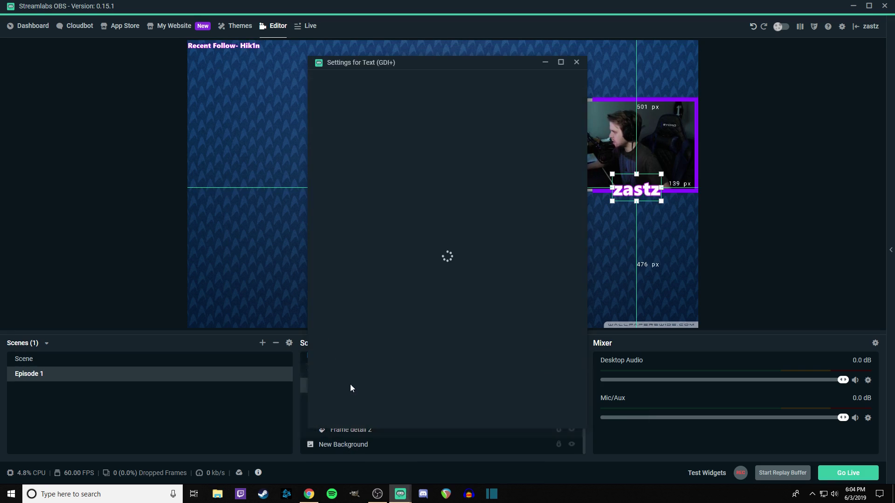
scroll(357, 292, down, 5)
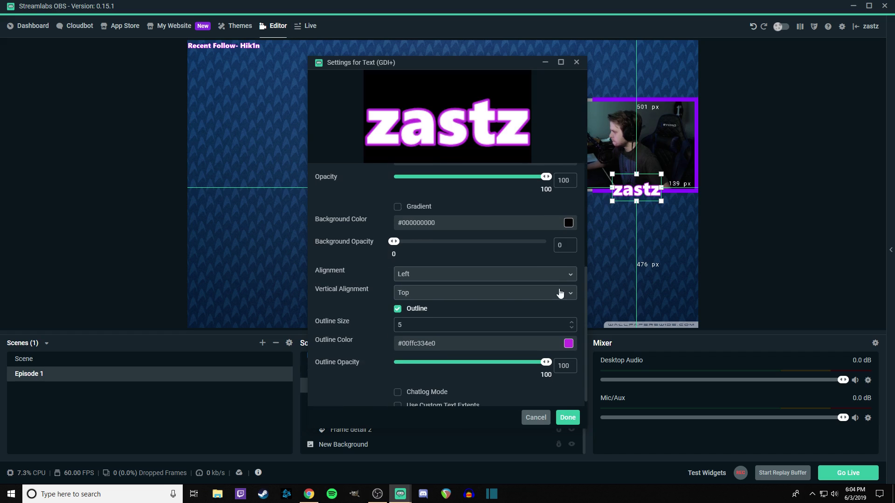
click(568, 341)
scroll(355, 326, down, 3)
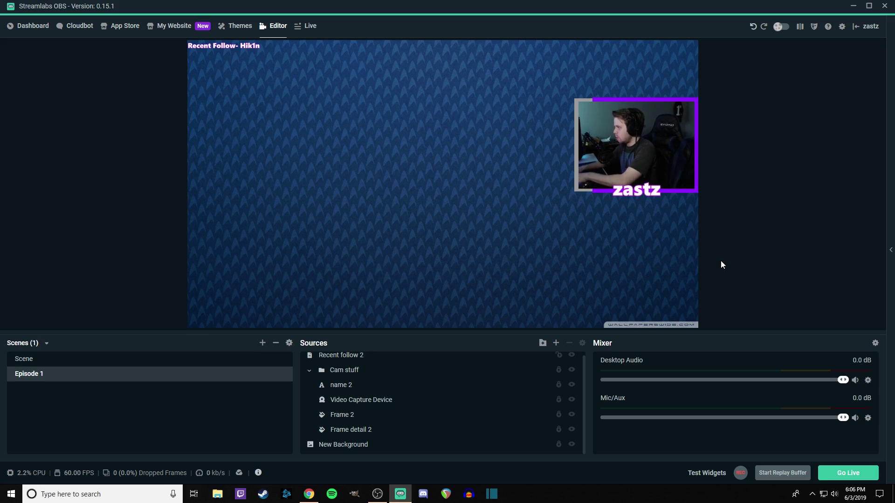
Reopen the Recent Follow label's text settings and try font size 48, returning to 36
click(224, 47)
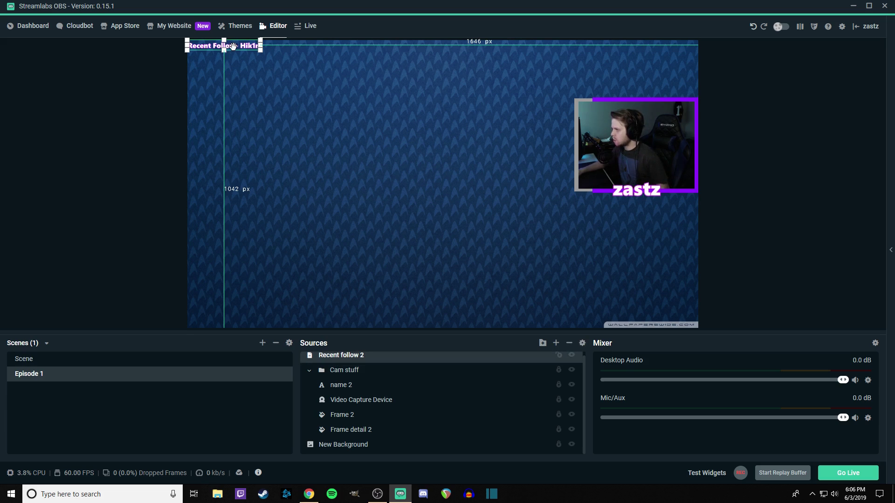
double_click(331, 354)
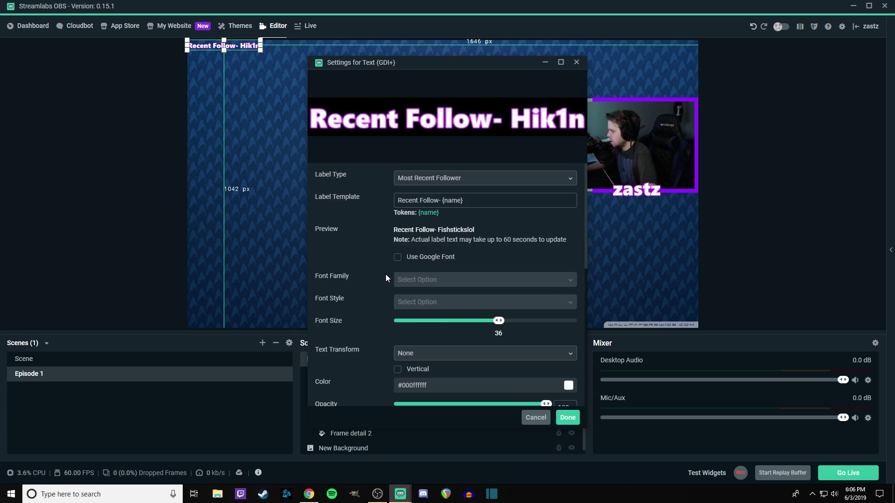
drag(503, 322, 504, 324)
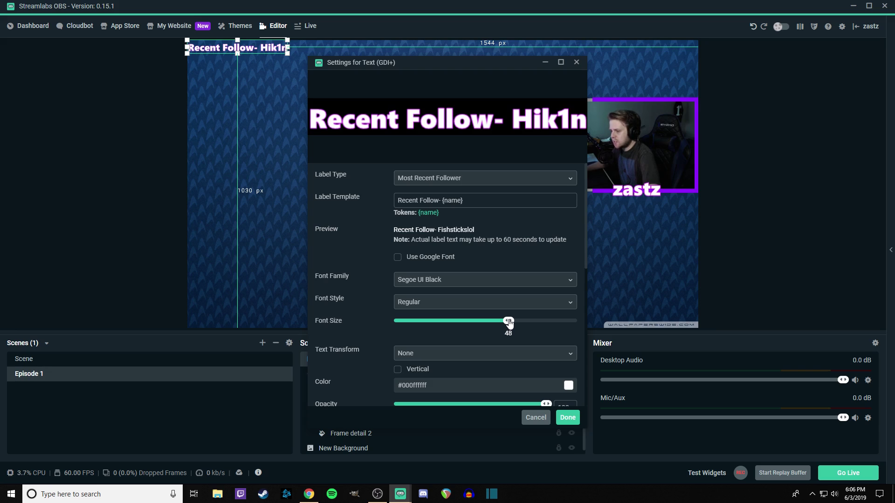
drag(509, 322, 500, 324)
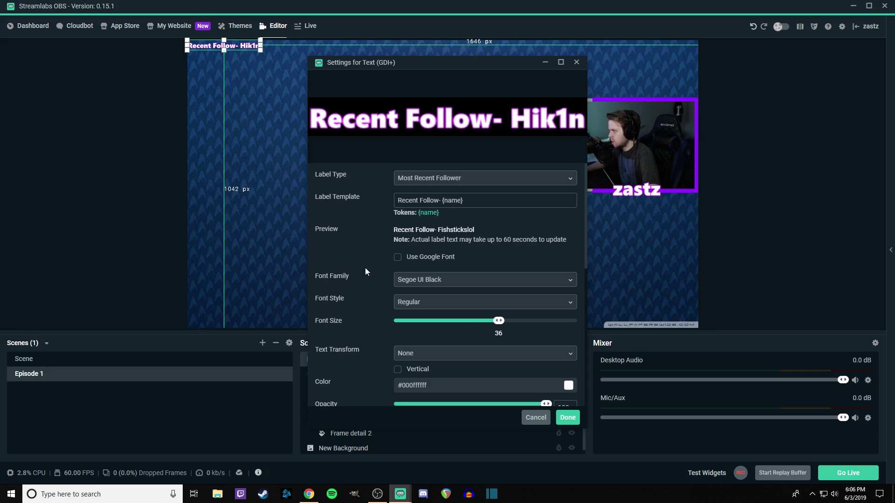
Close the label settings and try the Recent Follow label below, then above, the webcam
click(567, 417)
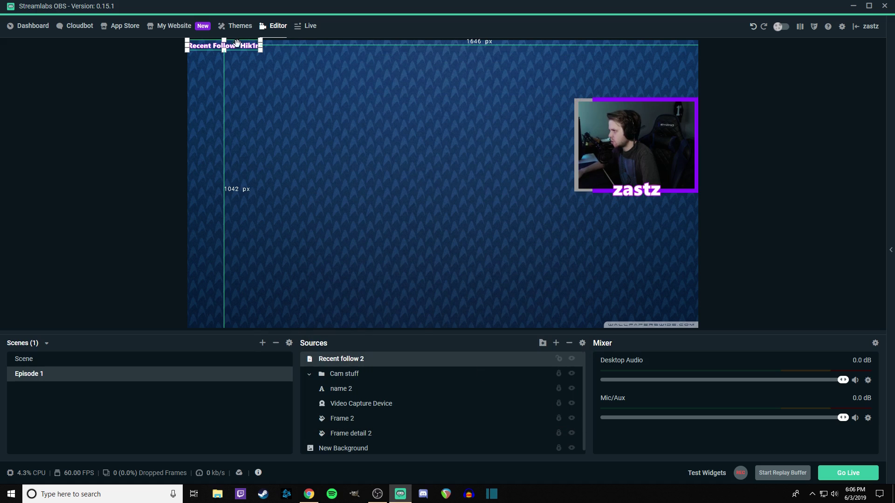
drag(237, 43, 625, 208)
click(823, 206)
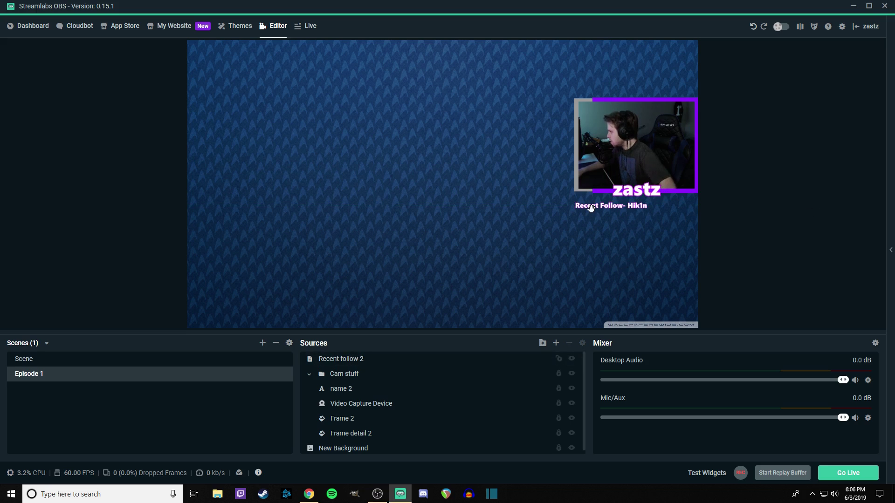
click(590, 208)
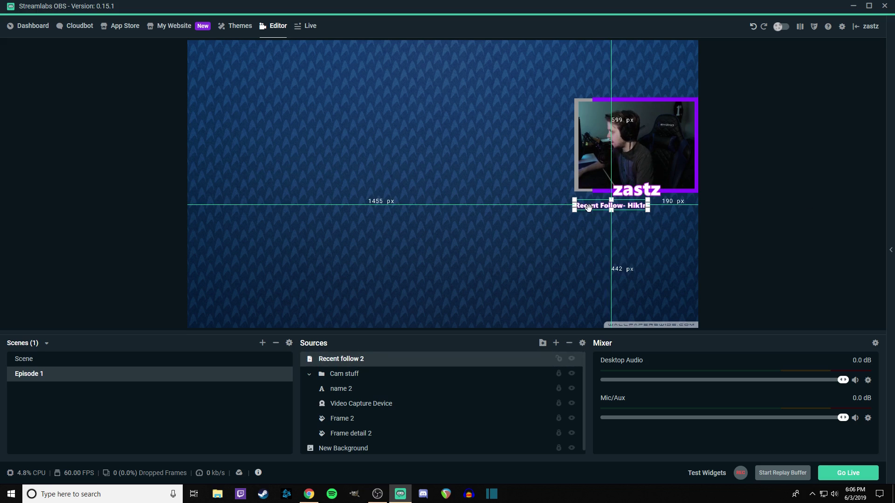
click(785, 208)
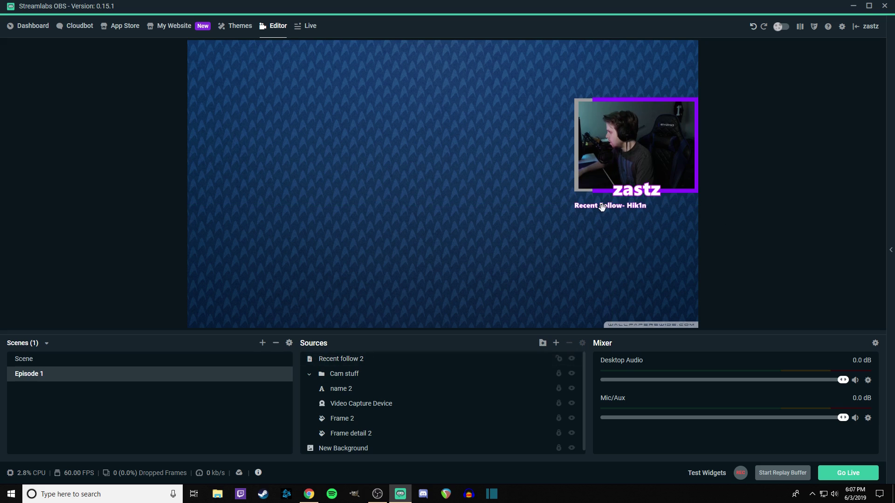
drag(600, 209, 599, 93)
click(756, 99)
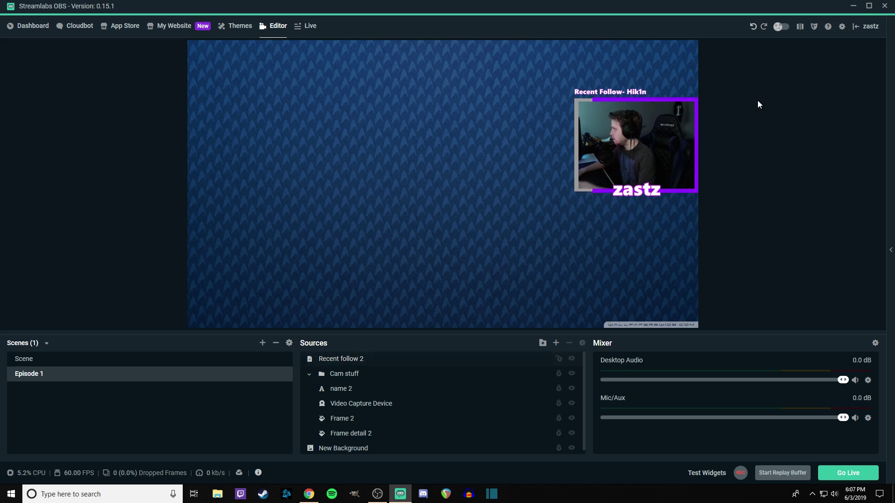
Place the Recent Follow label at the canvas's bottom centre and deselect it
click(628, 92)
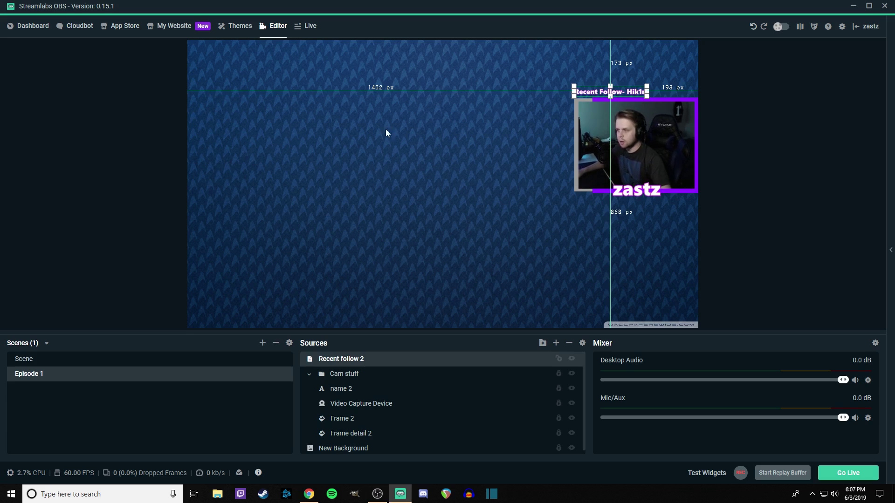
drag(613, 93, 443, 324)
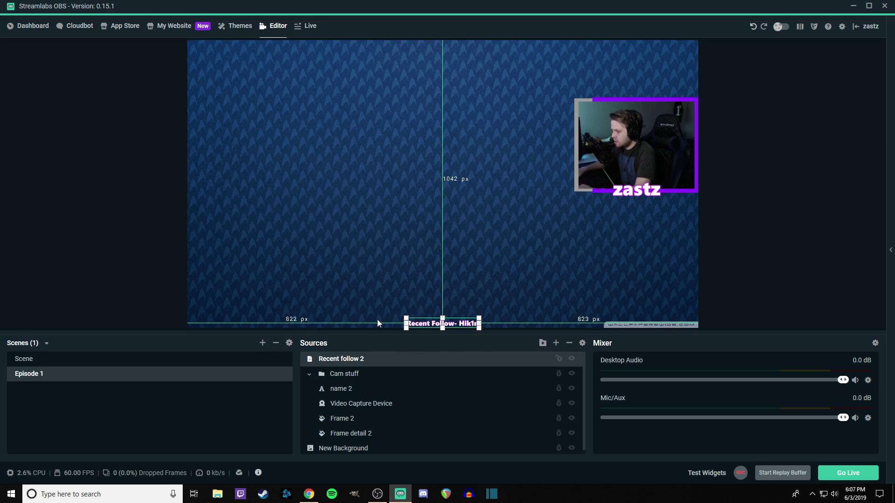
click(113, 265)
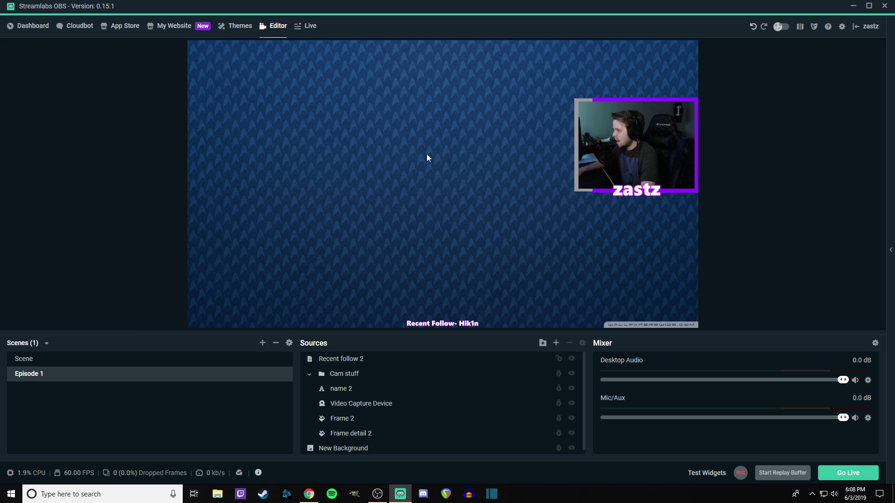
Collapse the Cam stuff folder in Sources and clear the group selection
click(313, 373)
click(124, 269)
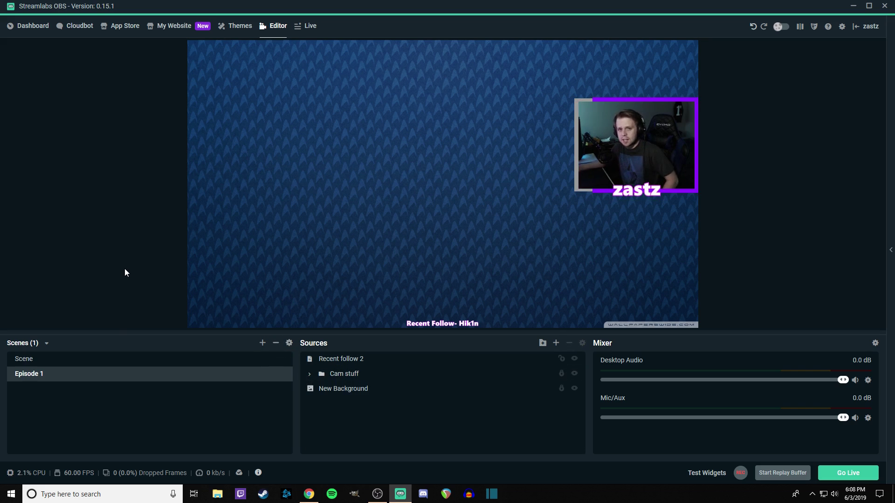